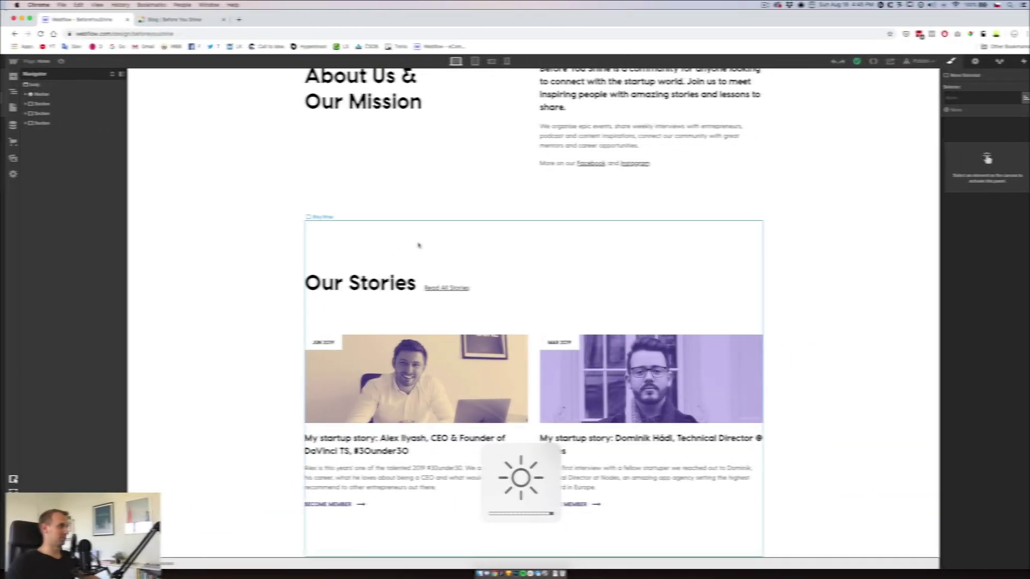
# Show the Pages panel listing Home, Password, 404 and Blog Posts Template
pyautogui.click(7, 107)
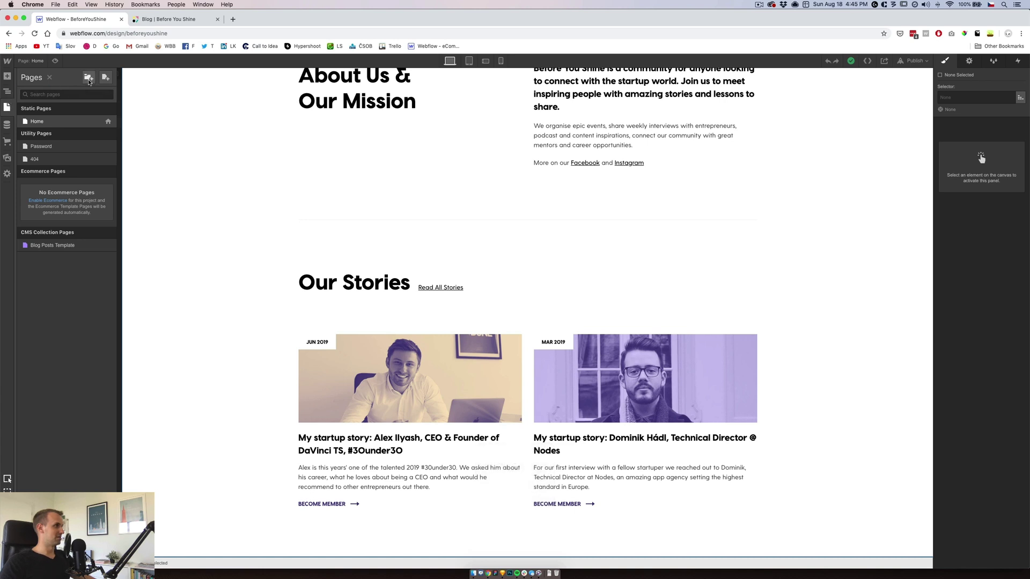
# Start a new CMS collection named Our Speakers
pyautogui.click(7, 124)
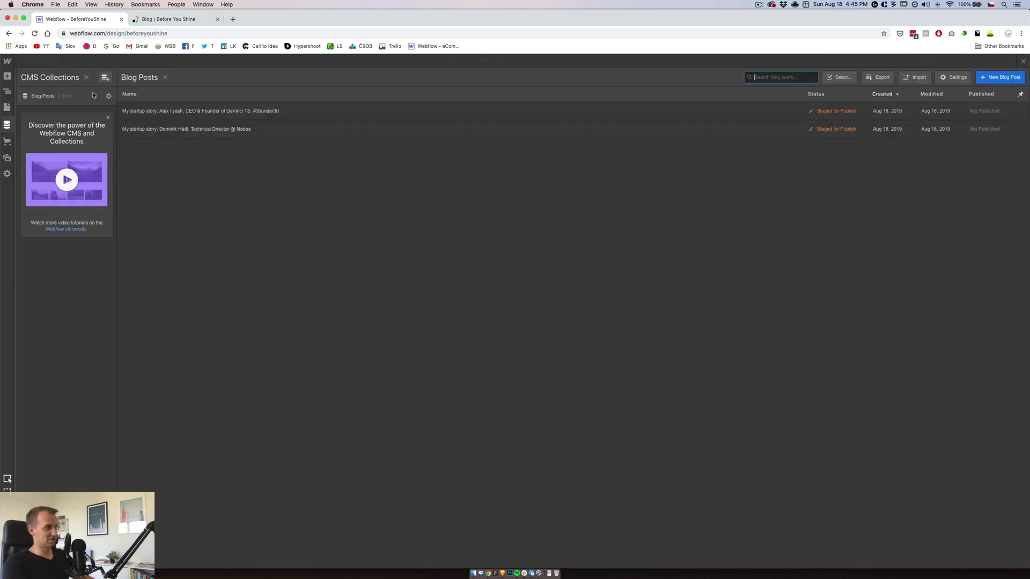
pyautogui.click(105, 77)
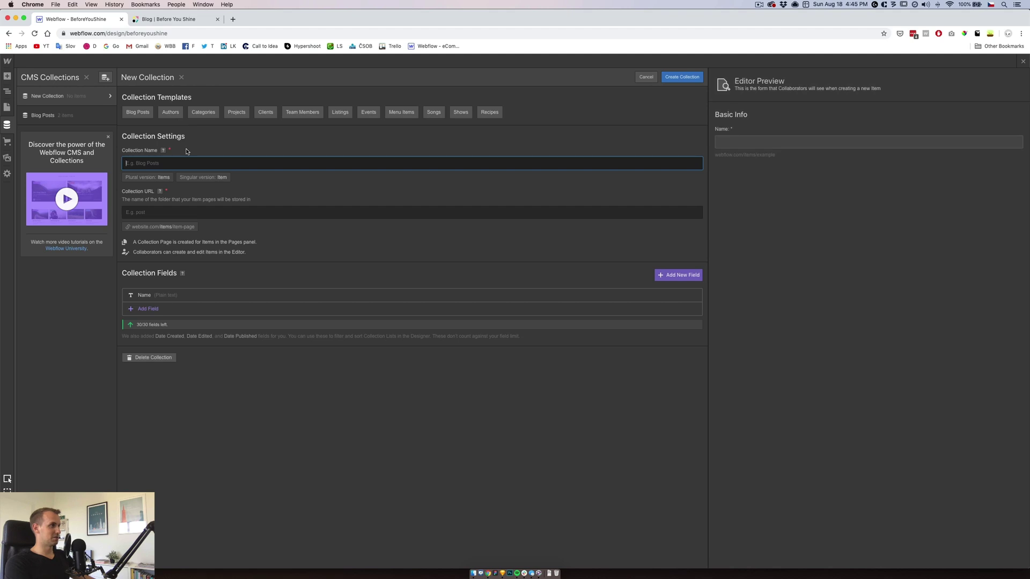
pyautogui.write('Sp')
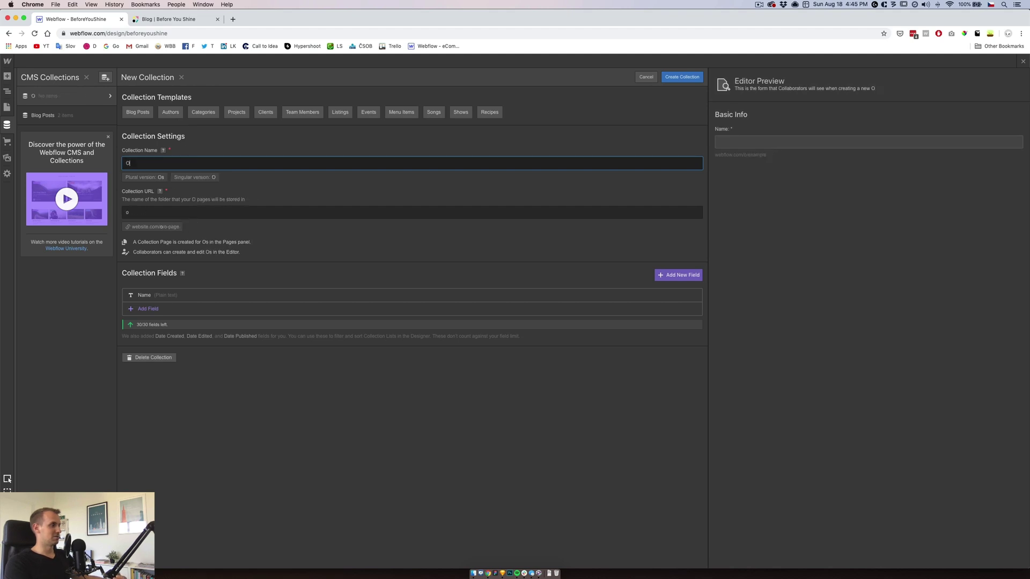
pyautogui.write('eaks')
pyautogui.press('Home')
pyautogui.write('Our')
pyautogui.press('BackSpace')
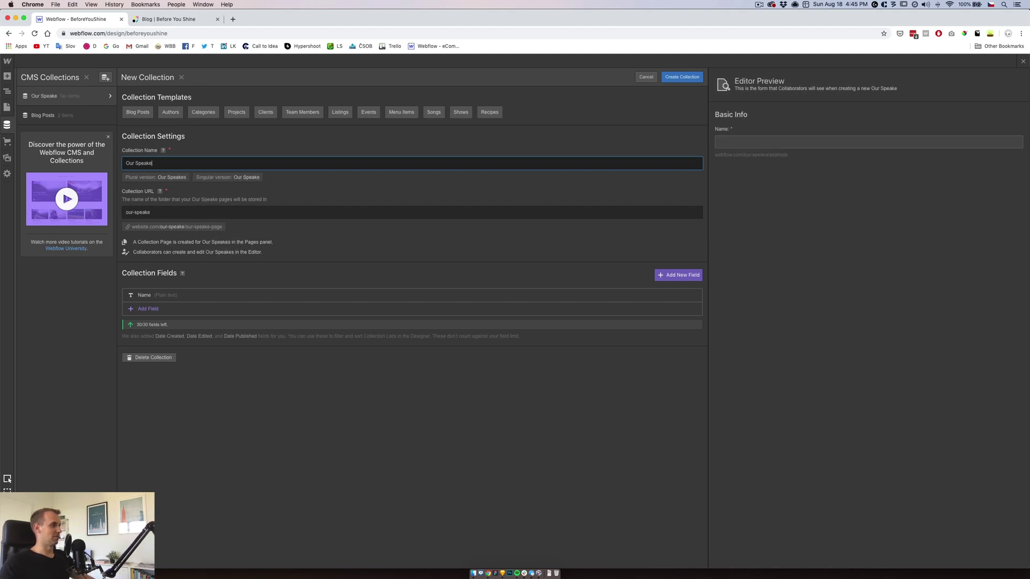
pyautogui.write('ers')
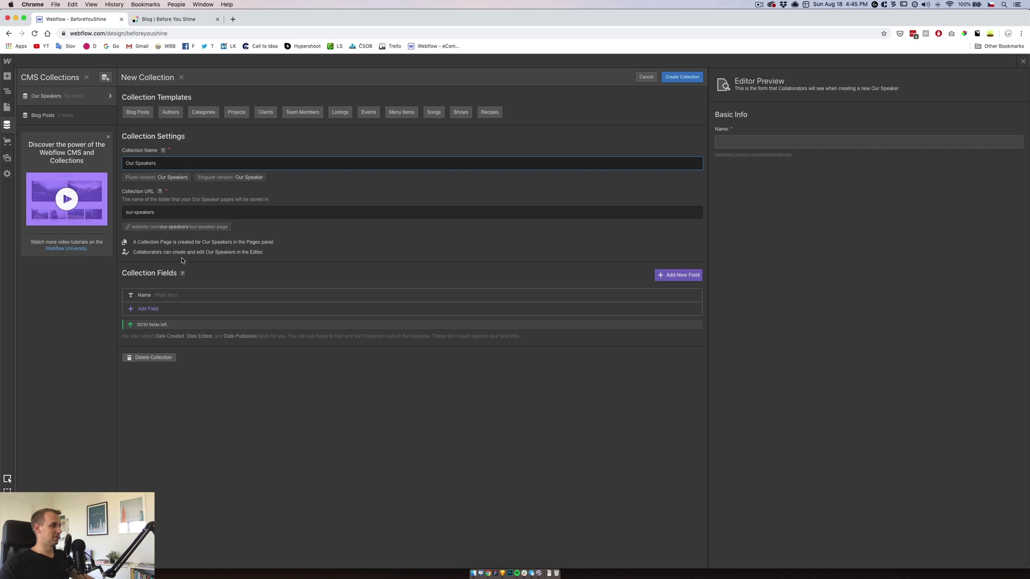
# Add a plain-text Company field and an image Avatar field, then create the collection
pyautogui.click(148, 308)
pyautogui.moveTo(191, 338)
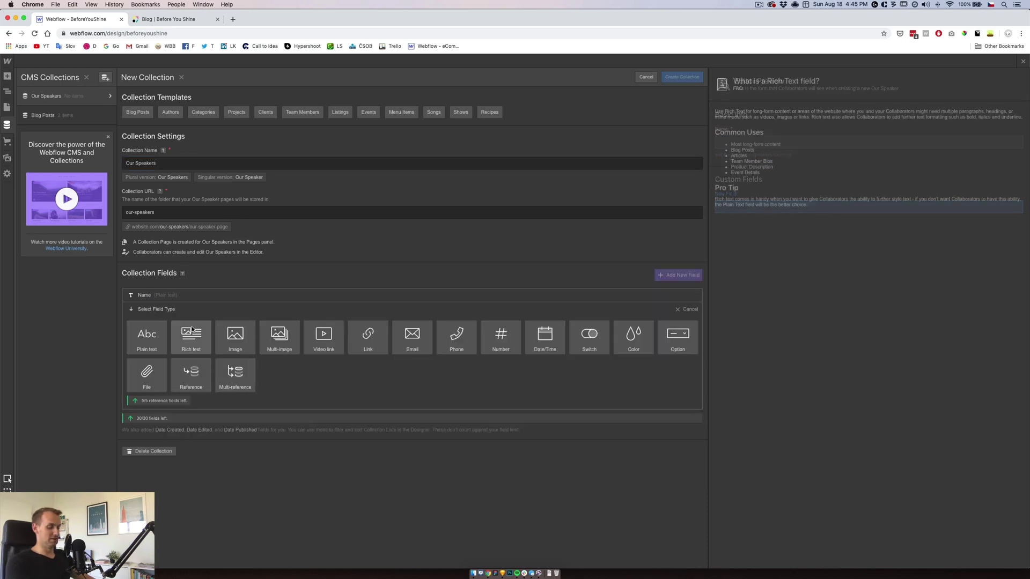
pyautogui.click(147, 337)
pyautogui.write('Company')
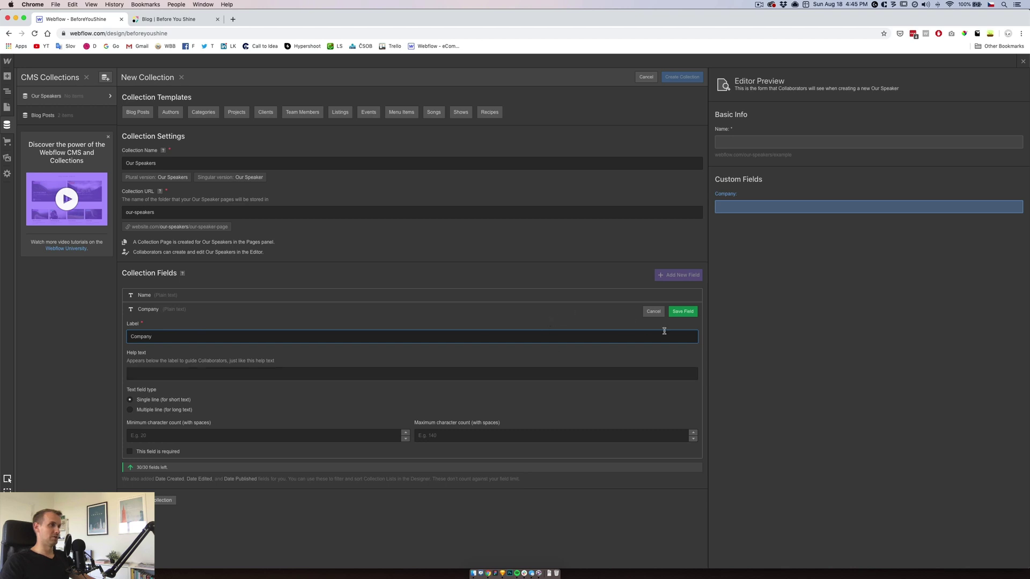
pyautogui.click(676, 313)
pyautogui.click(149, 322)
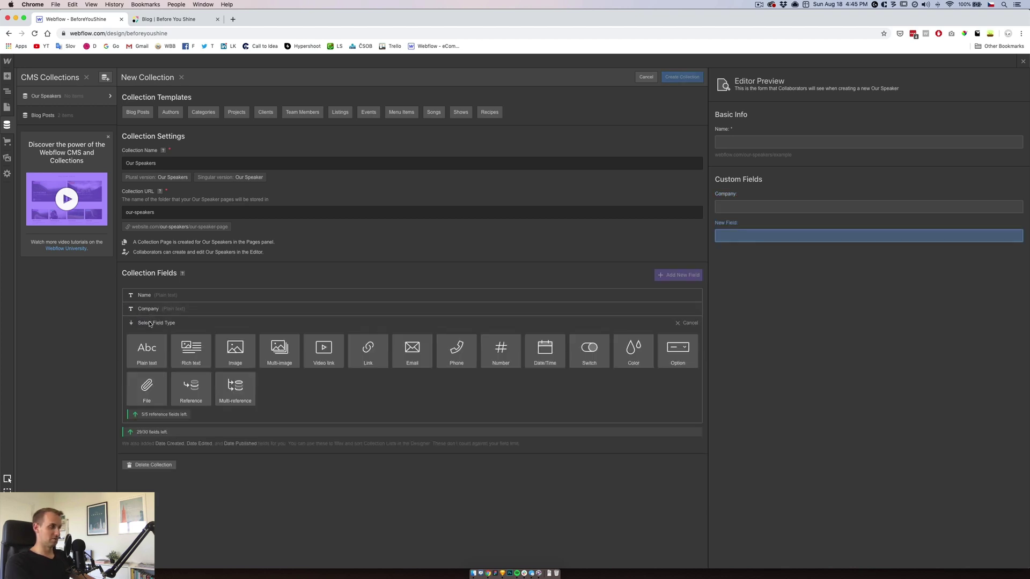
pyautogui.click(238, 351)
pyautogui.write('Avatar')
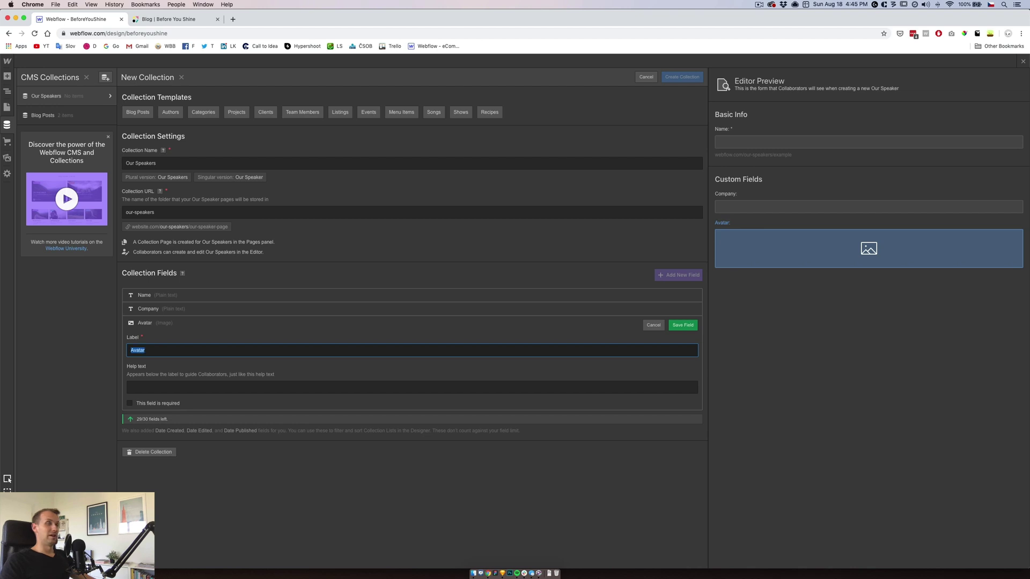
pyautogui.press('Return')
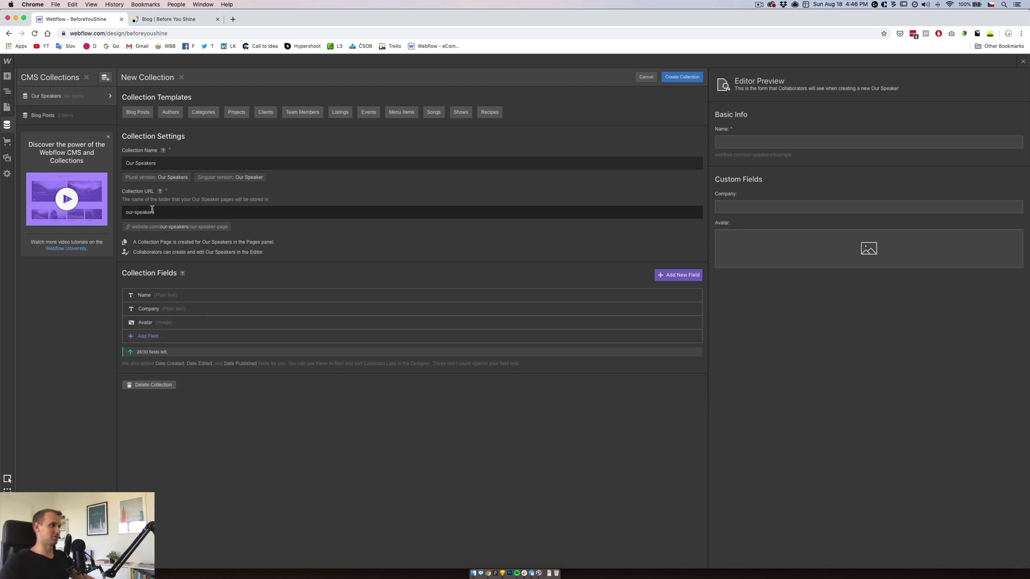
pyautogui.click(682, 76)
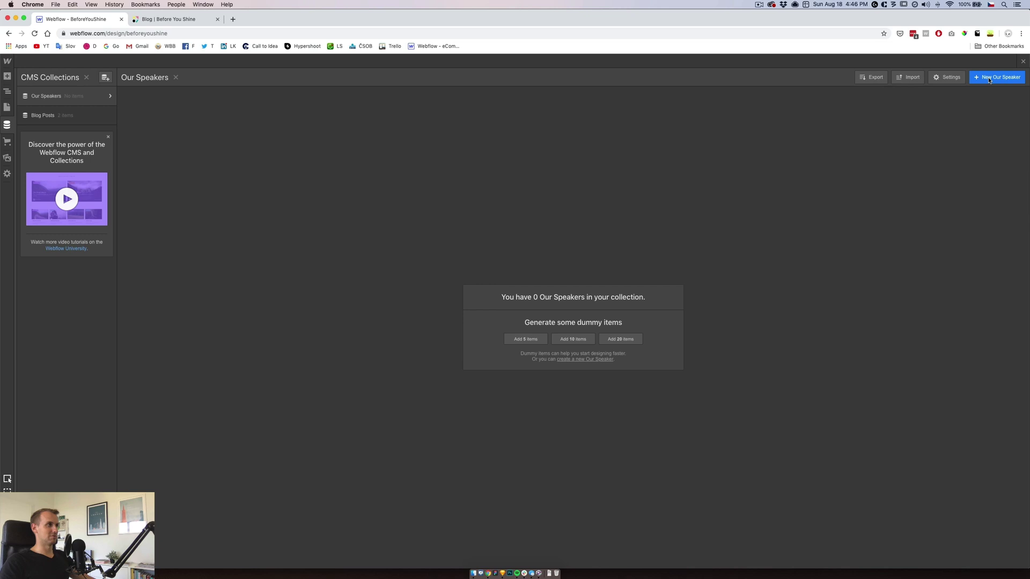
# Create speaker items using names and companies copied from Sketch, plus uploaded avatar photos
pyautogui.click(997, 78)
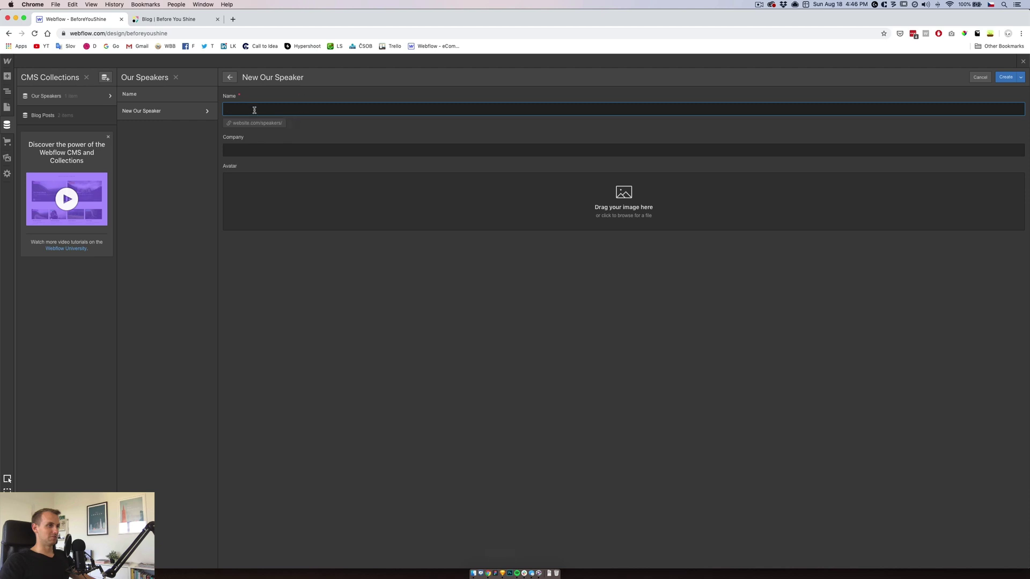
pyautogui.click(502, 574)
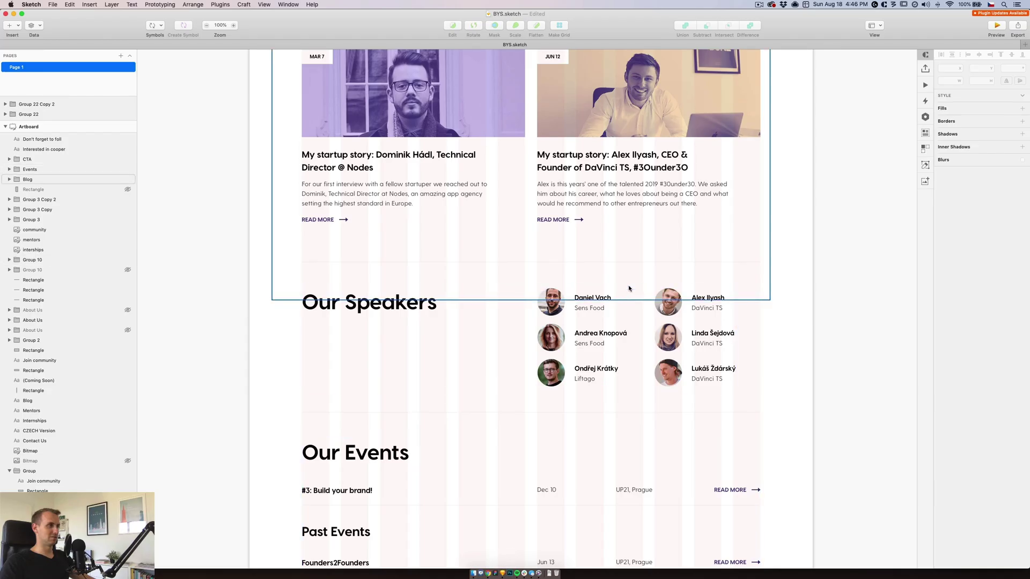
pyautogui.doubleClick(606, 298)
pyautogui.press('super+c')
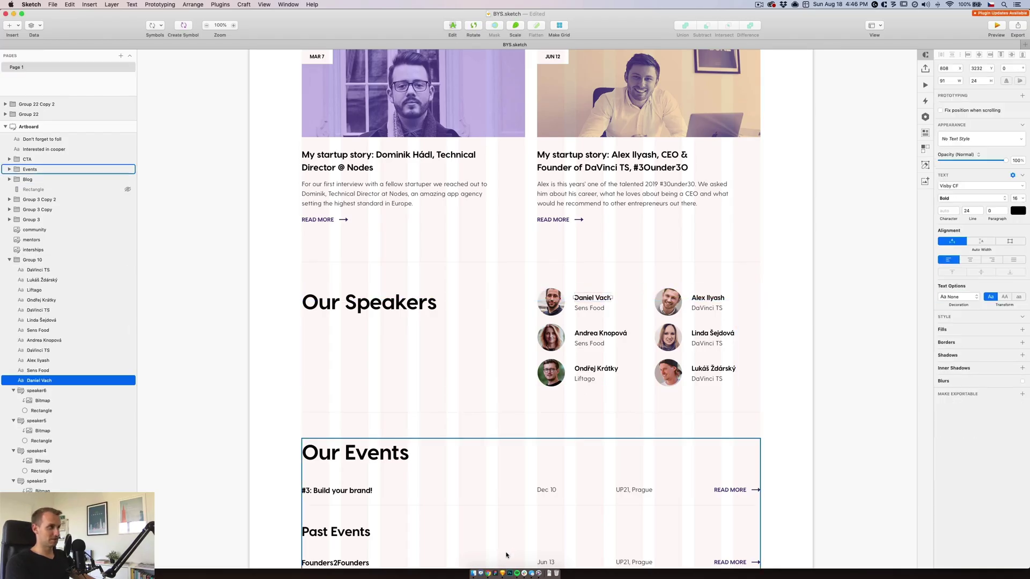
pyautogui.click(489, 574)
pyautogui.press('super+v')
pyautogui.click(299, 149)
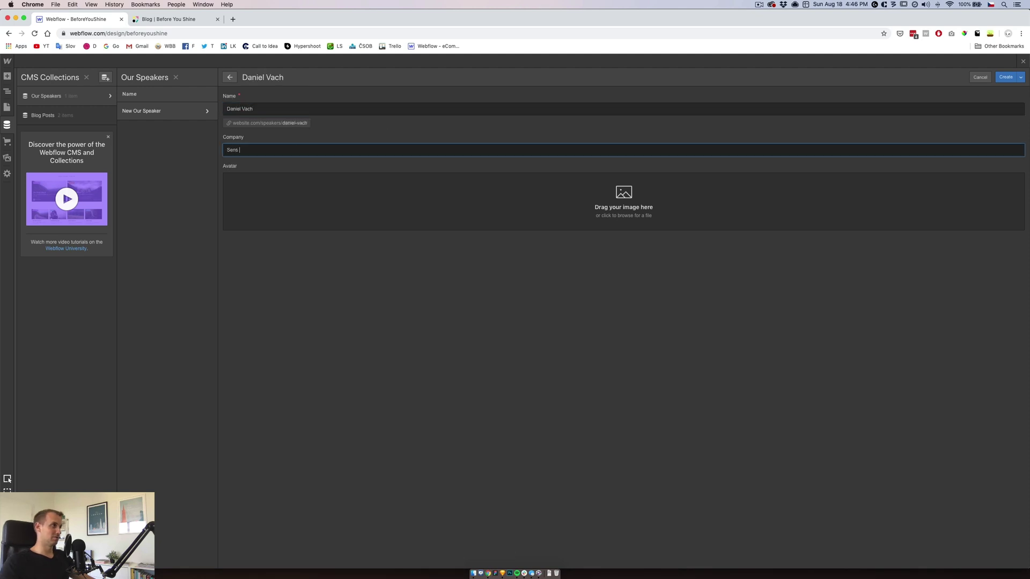
pyautogui.write('Go')
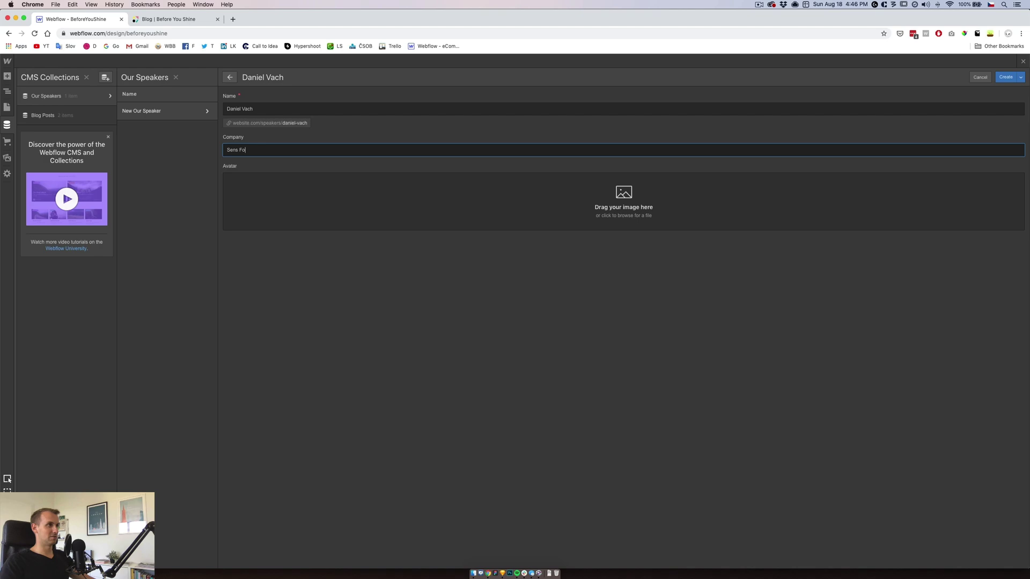
pyautogui.click(448, 172)
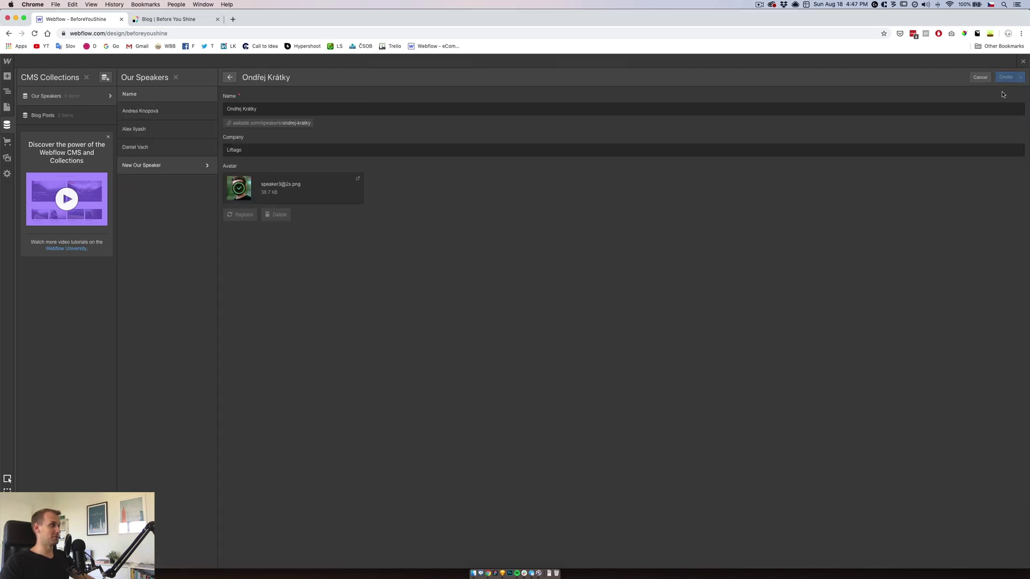
pyautogui.click(1004, 78)
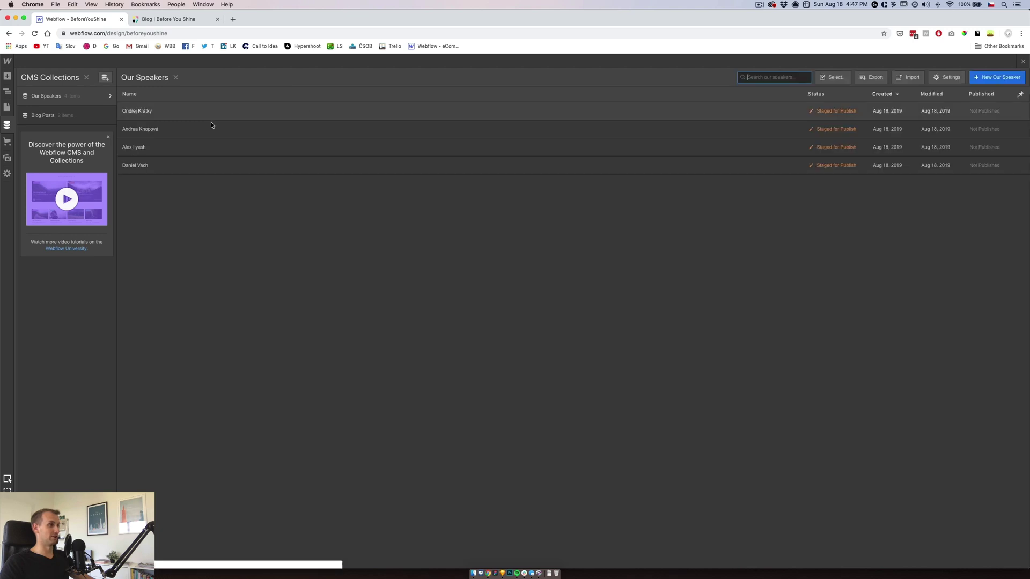
# Back on the Home page, select the Content container holding Our Stories
pyautogui.click(7, 108)
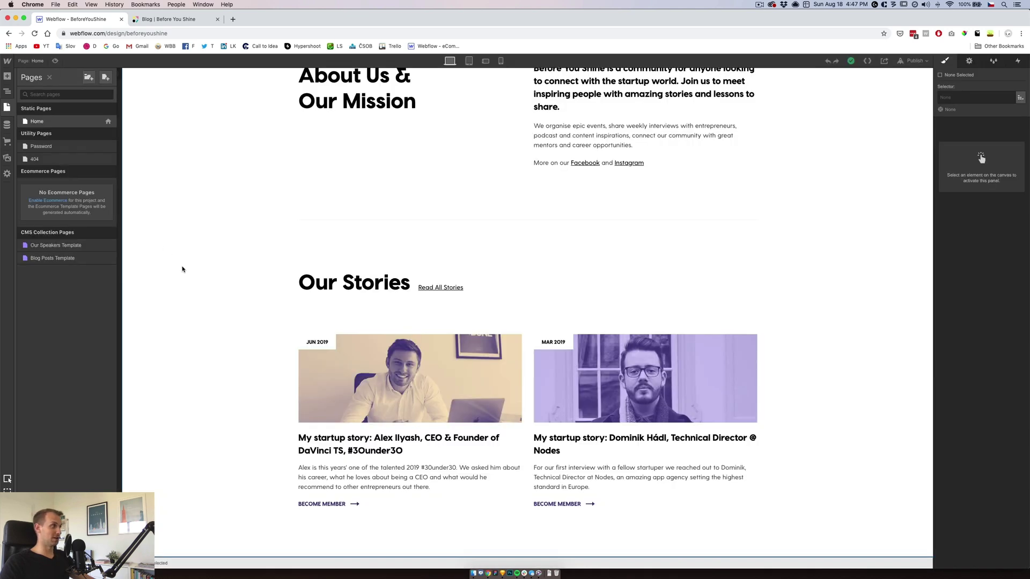
pyautogui.click(354, 283)
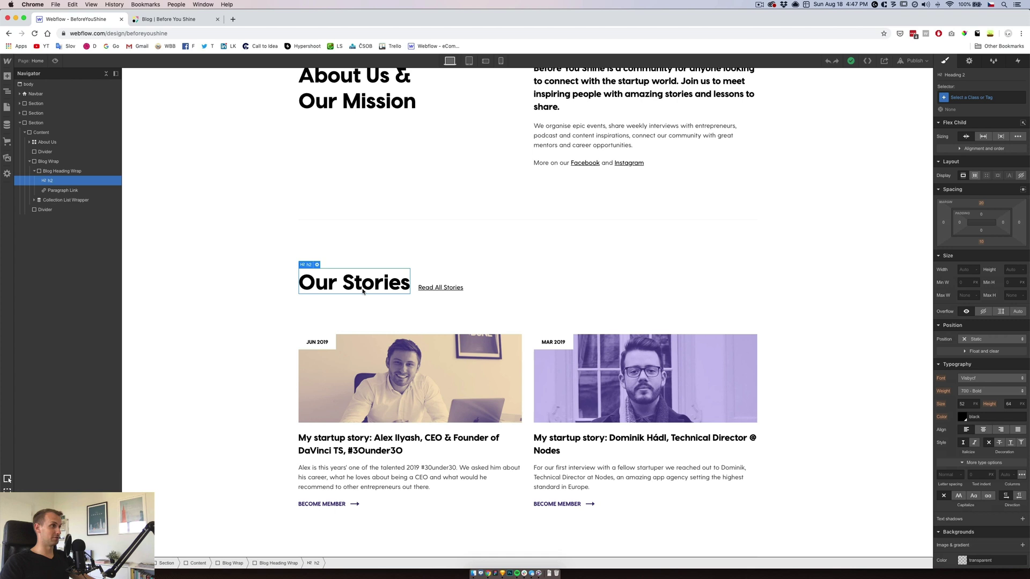
pyautogui.click(46, 161)
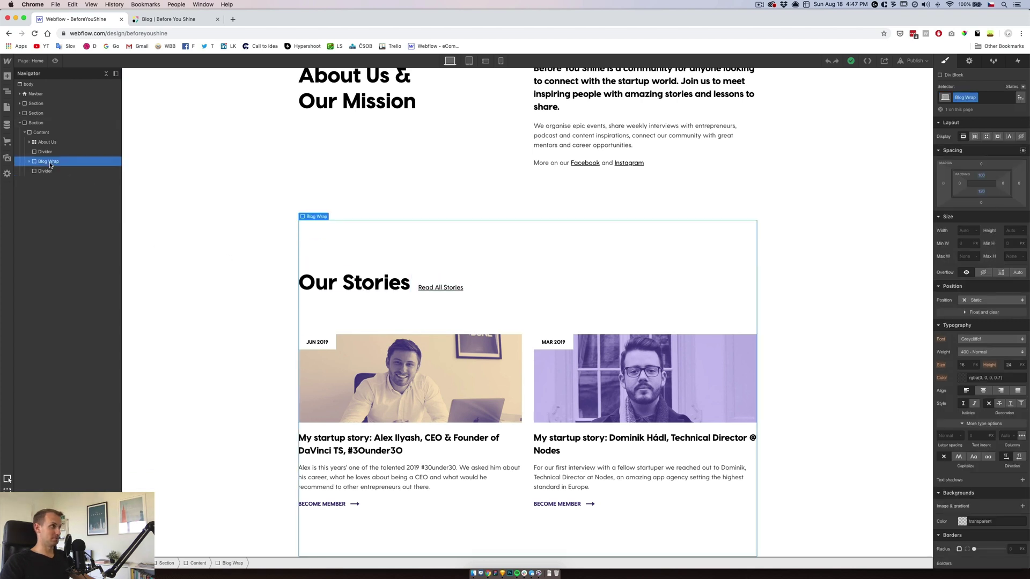
pyautogui.click(40, 132)
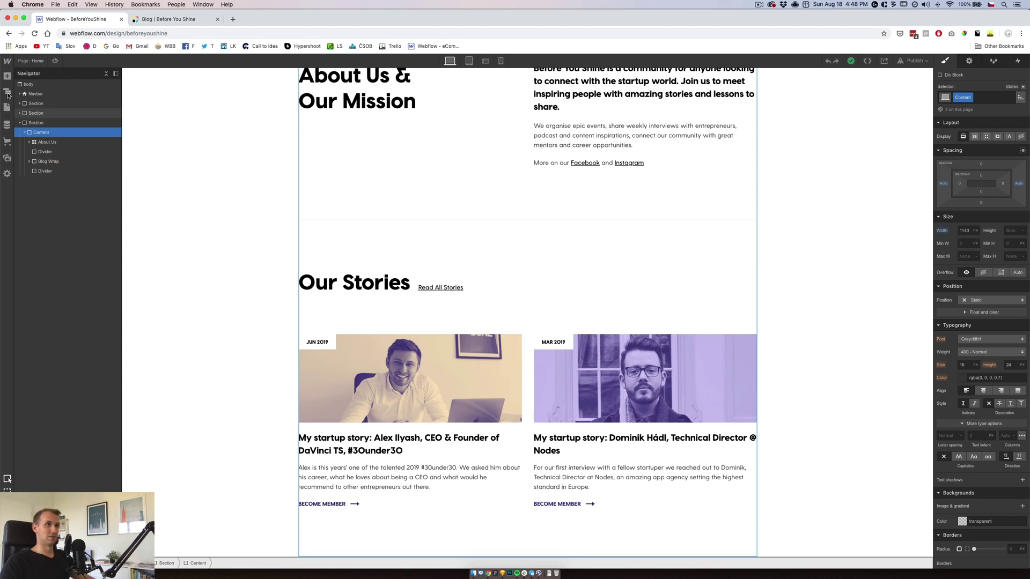
# Add a div block at the end of Content with the class Our Speakers
pyautogui.click(9, 77)
pyautogui.click(33, 218)
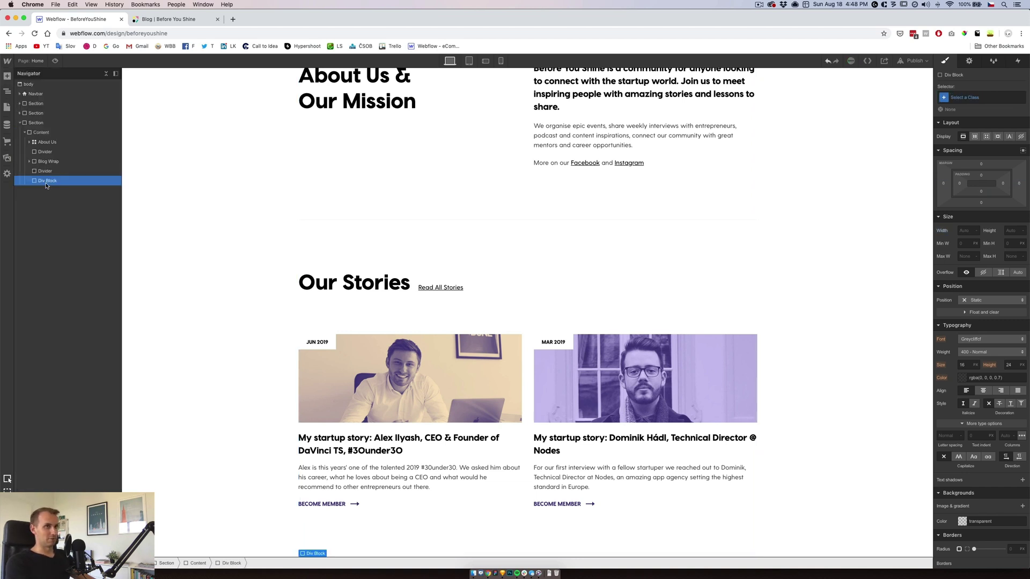
pyautogui.click(968, 98)
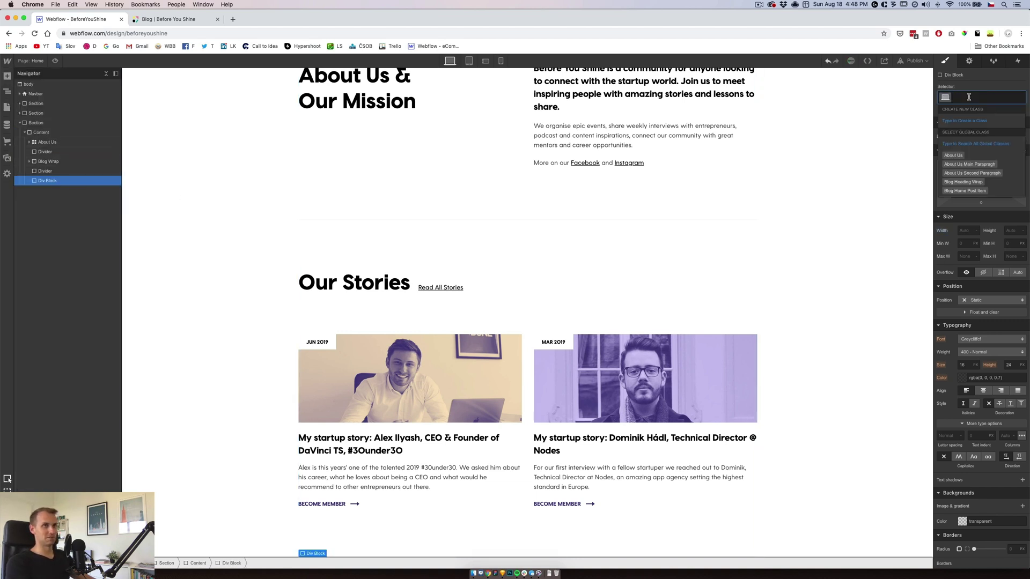
pyautogui.write('Our Speakers')
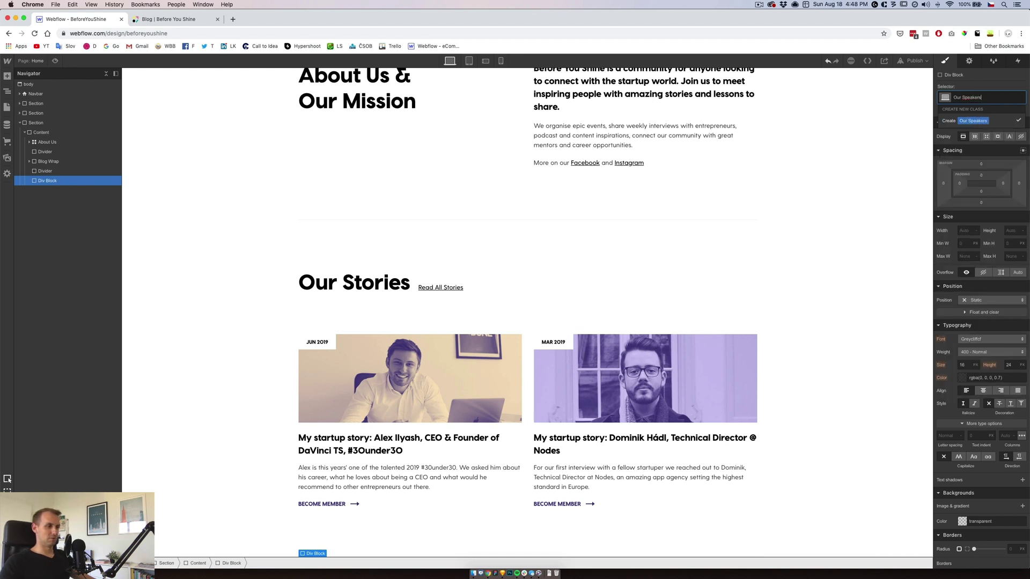
pyautogui.press('Return')
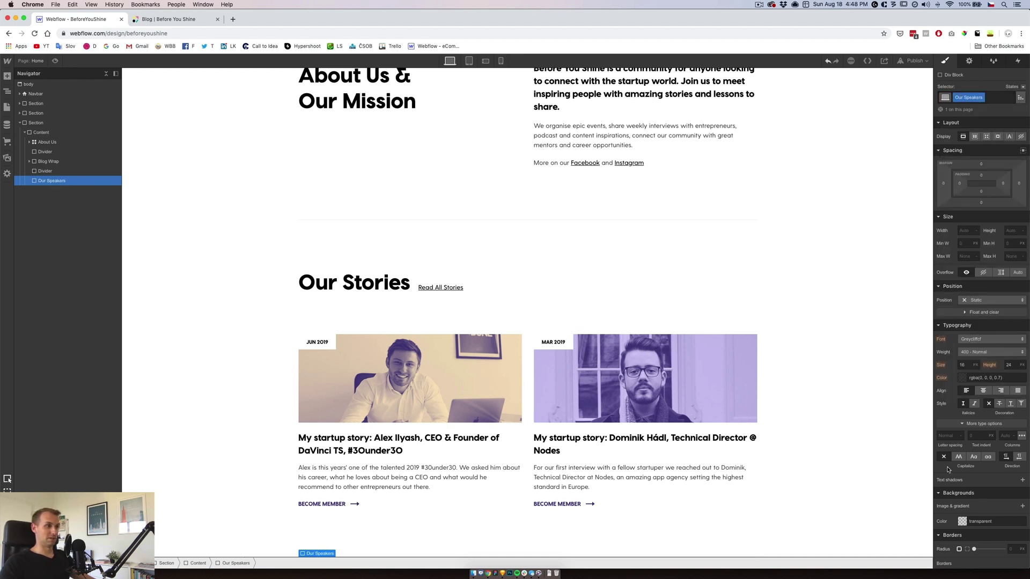
pyautogui.scroll(-2, 752, 466)
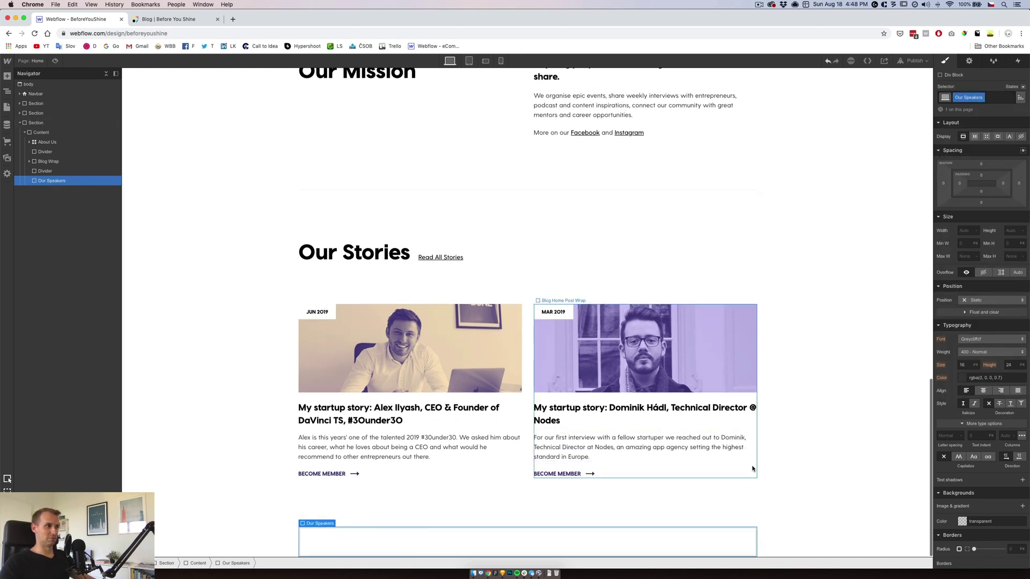
# Check the Sketch Blog group's spacing and try a 75 padding on the block
pyautogui.click(506, 575)
pyautogui.click(419, 260)
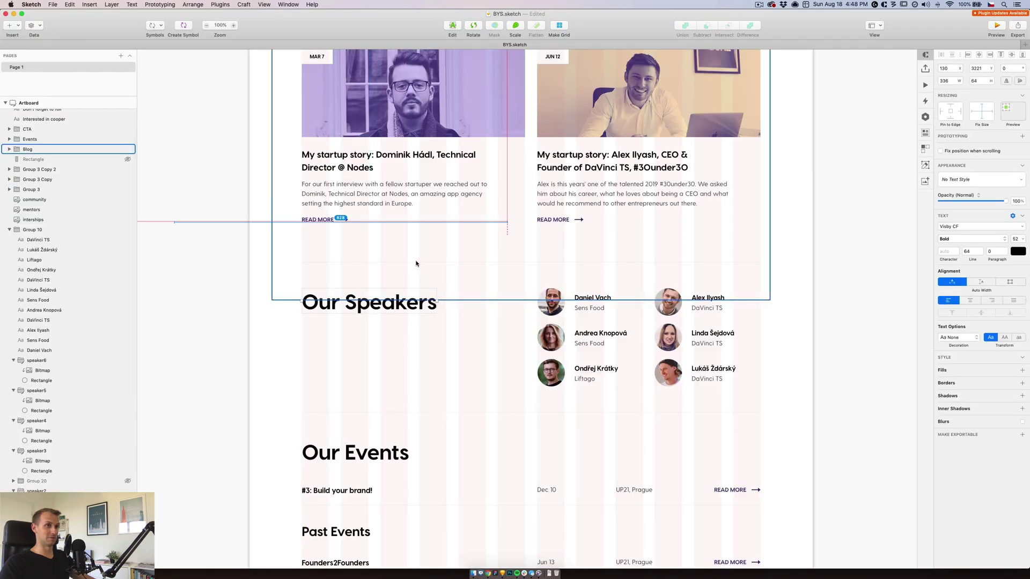
pyautogui.press('Escape')
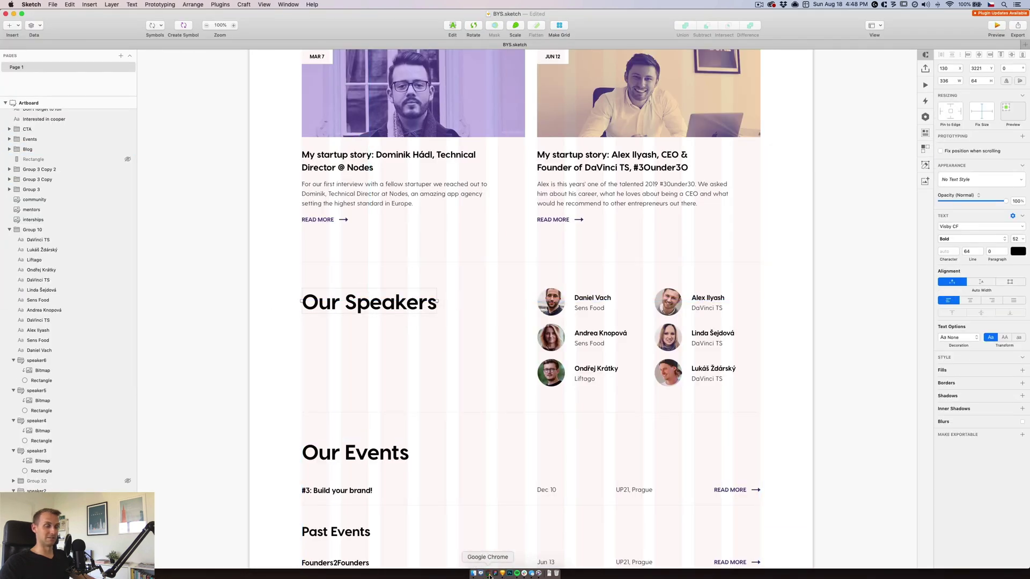
pyautogui.click(489, 574)
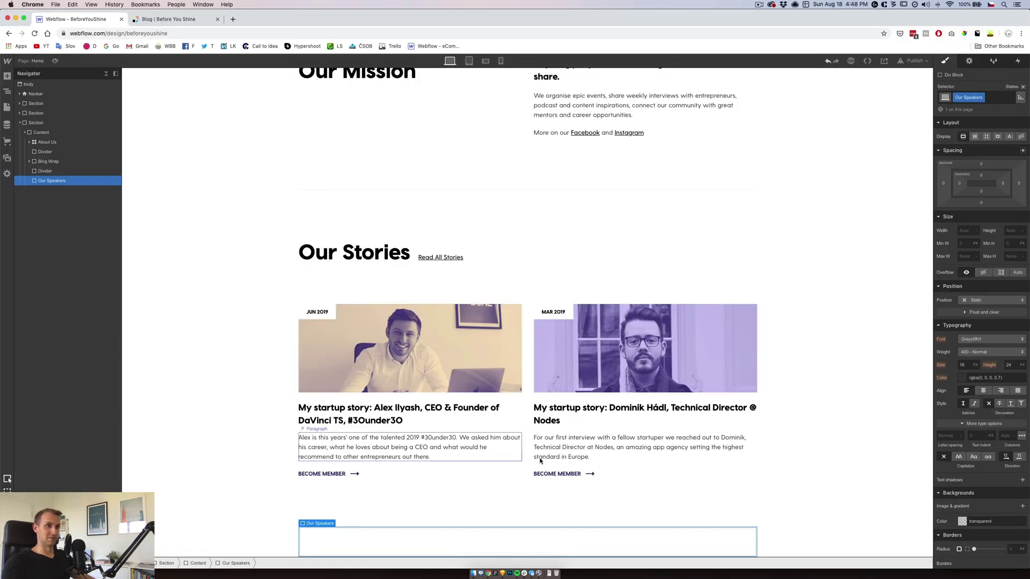
pyautogui.click(981, 174)
pyautogui.write('75')
pyautogui.press('Return')
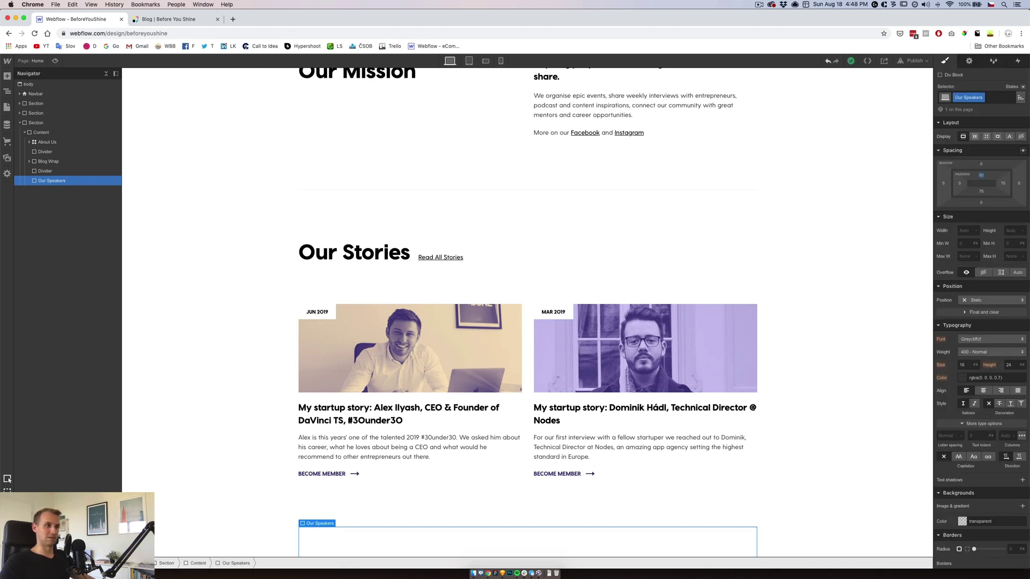
pyautogui.click(981, 191)
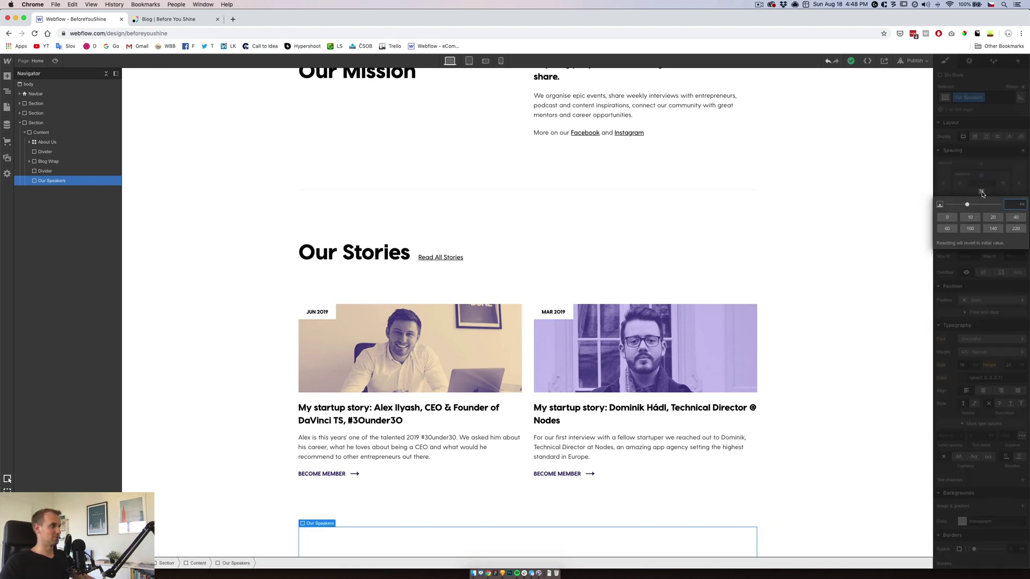
pyautogui.scroll(-1, 598, 379)
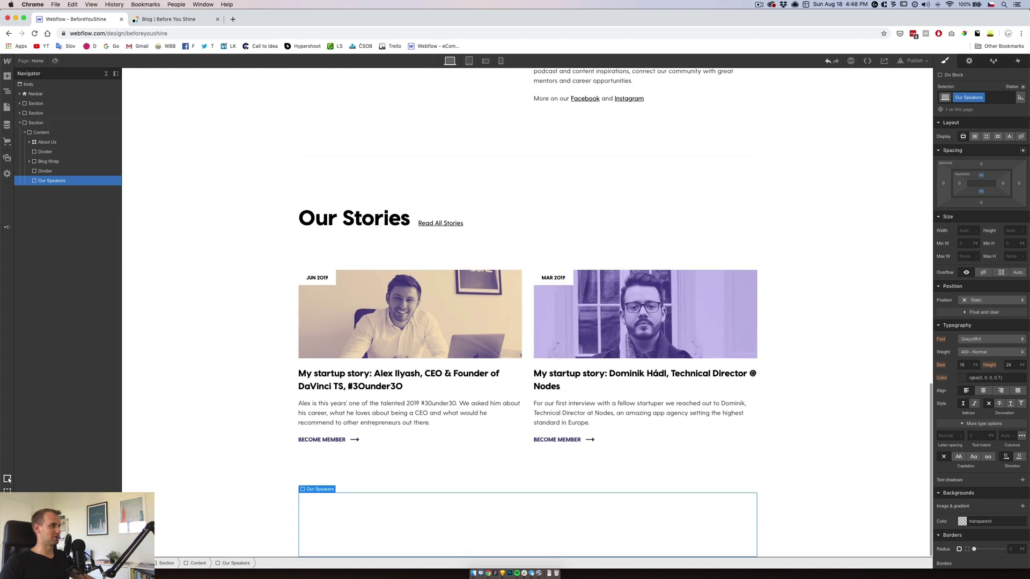
# Duplicate the divider and move Our Speakers above the new copy
pyautogui.click(44, 171)
pyautogui.hotkey('ctrl', 'd')
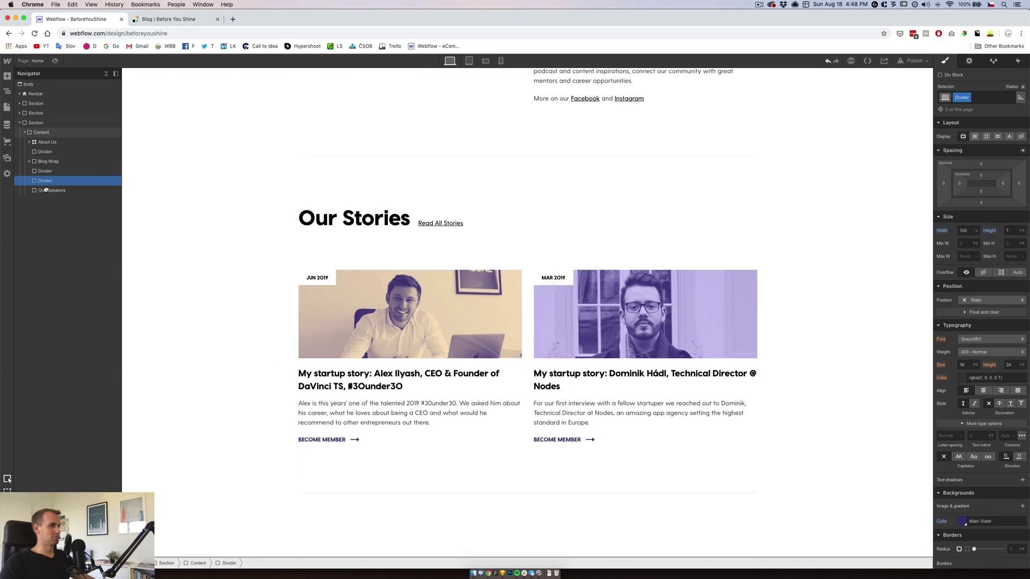
pyautogui.moveTo(45, 190); pyautogui.dragTo(46, 182)
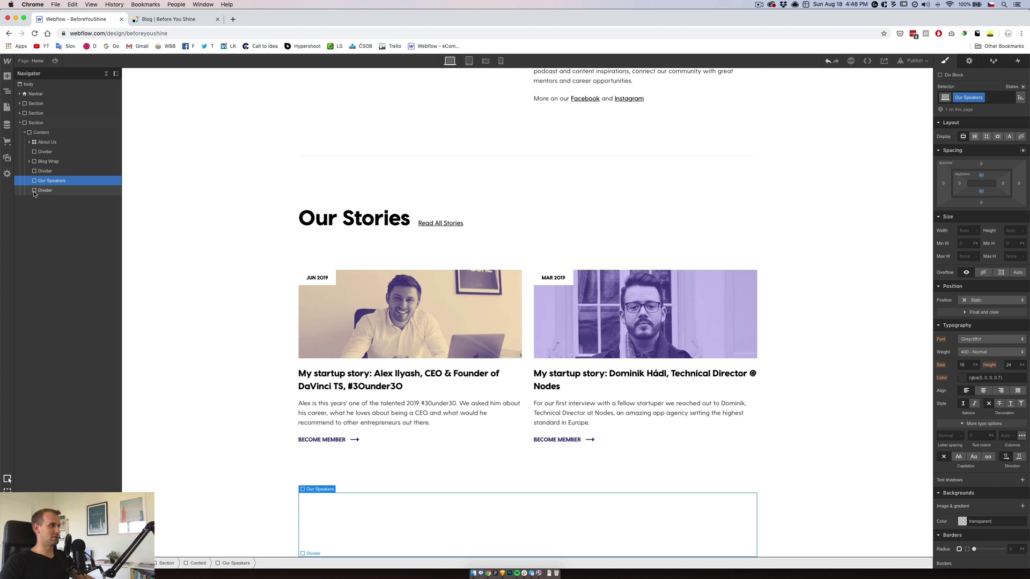
# Place a copy of the Our Stories heading inside the Our Speakers block
pyautogui.click(352, 220)
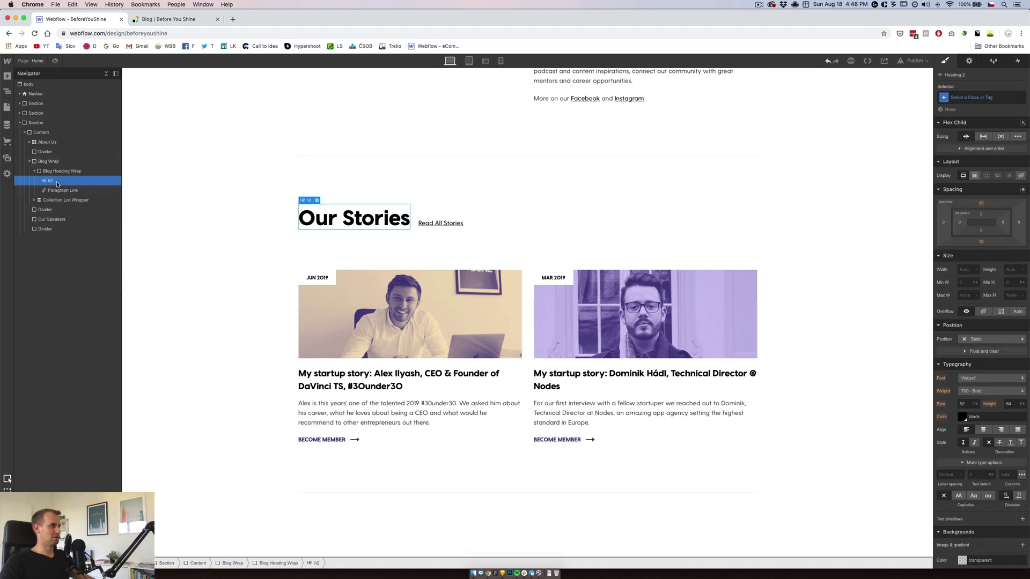
pyautogui.click(34, 162)
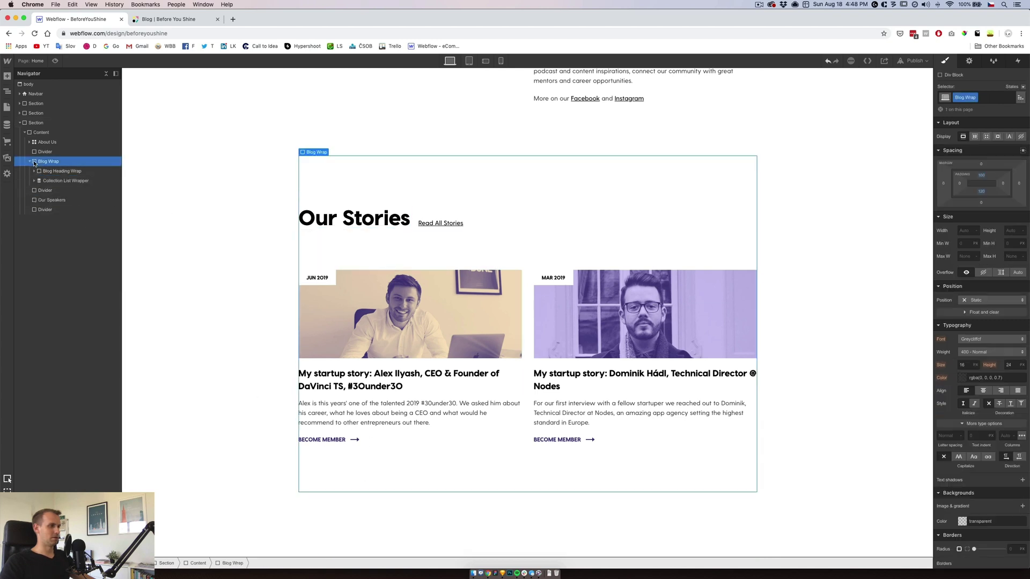
pyautogui.click(30, 162)
pyautogui.click(51, 181)
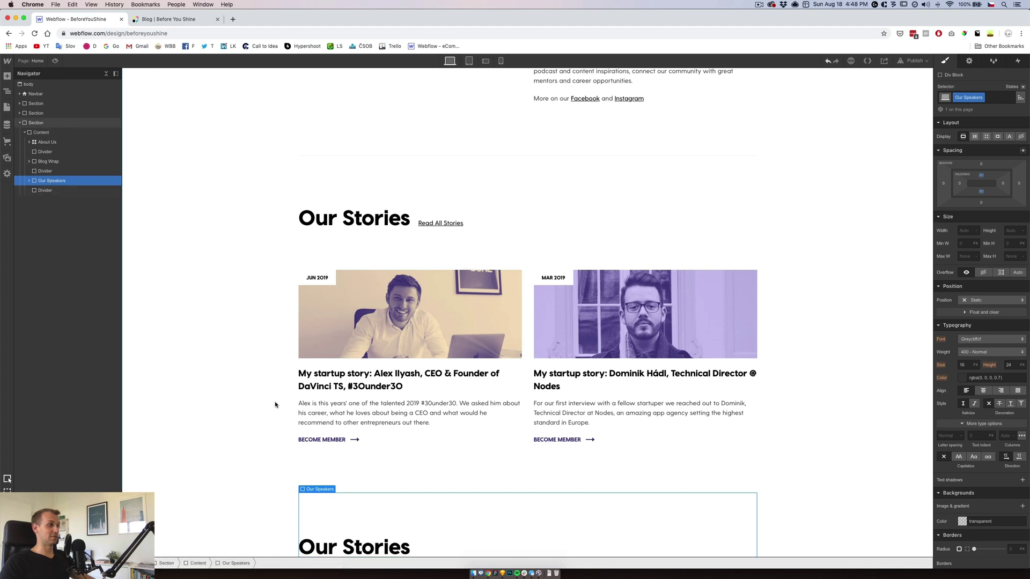
pyautogui.scroll(-1, 338, 439)
pyautogui.click(414, 507)
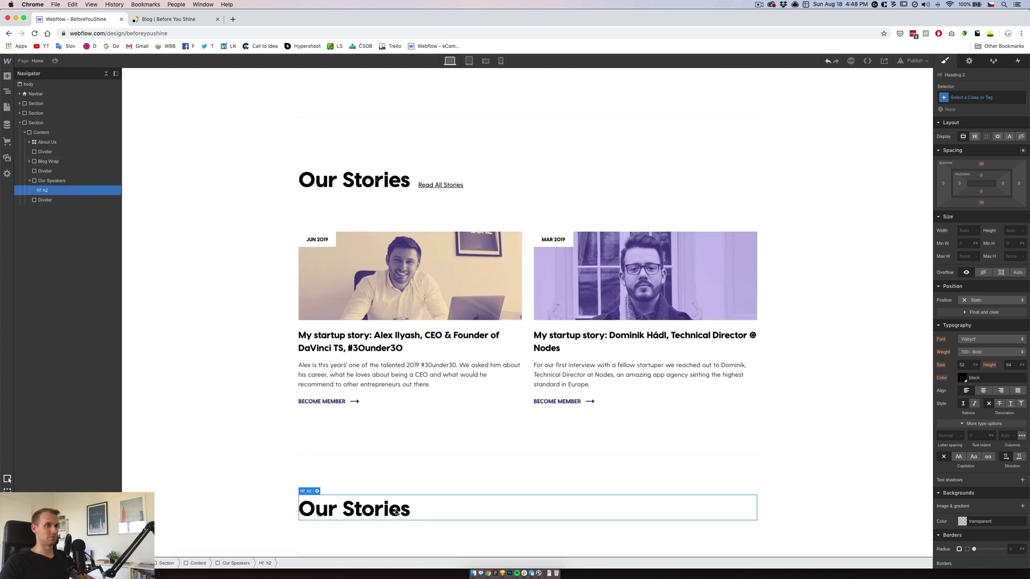
pyautogui.click(426, 485)
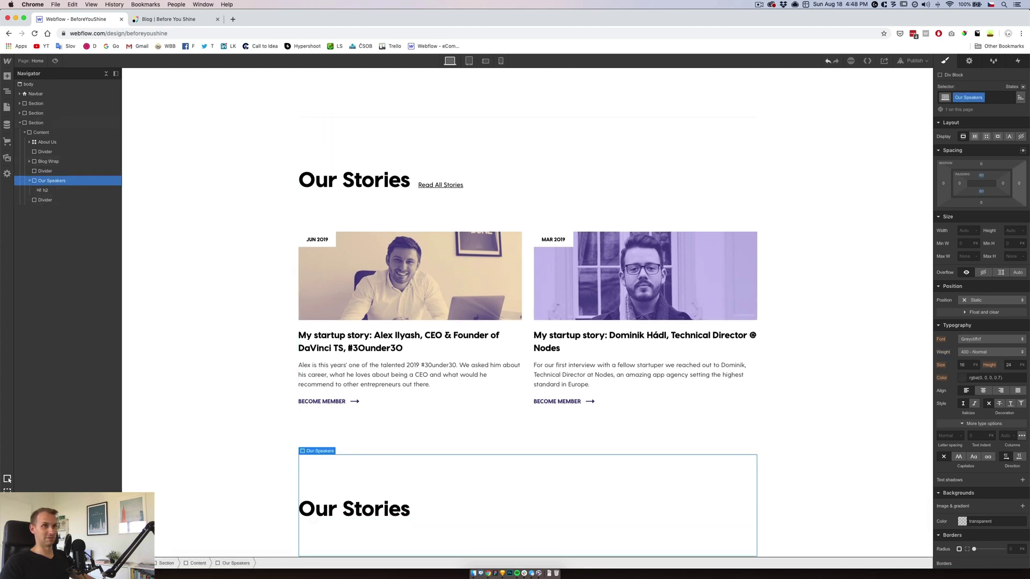
# Set the Our Speakers padding to 40 px top and 70 px bottom
pyautogui.click(981, 175)
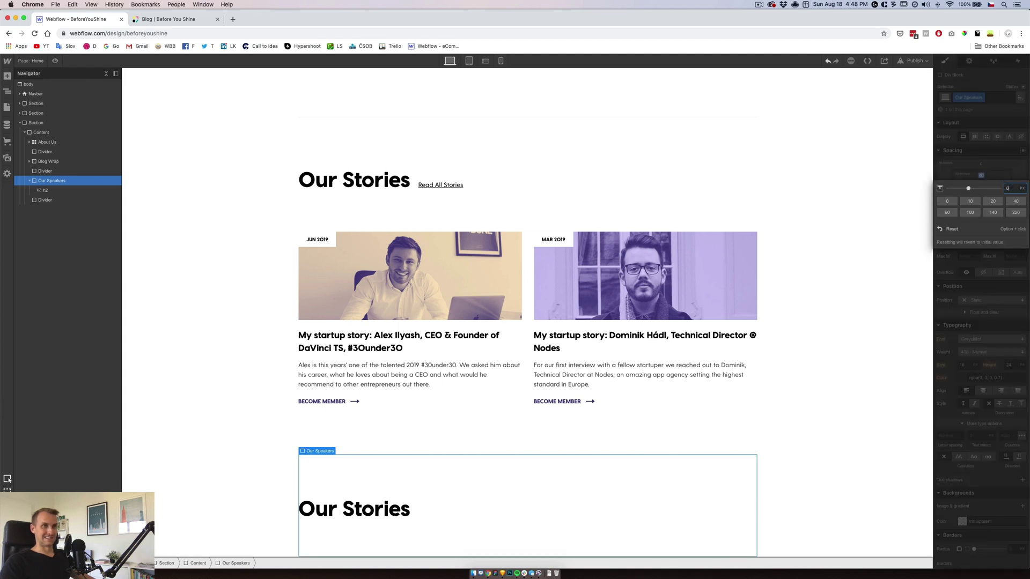
pyautogui.write('0')
pyautogui.press('Return')
pyautogui.click(983, 191)
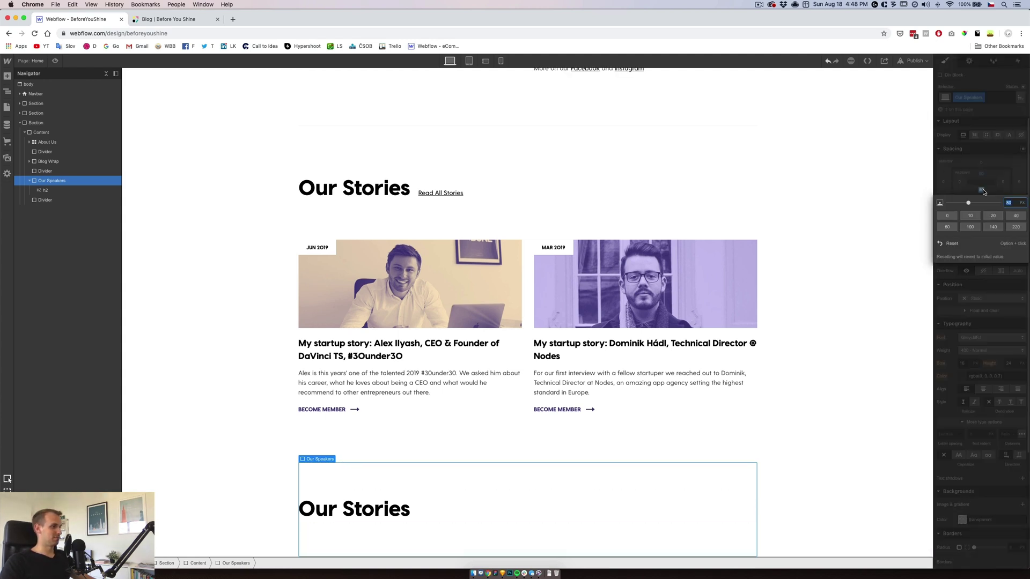
pyautogui.press('Return')
pyautogui.click(373, 496)
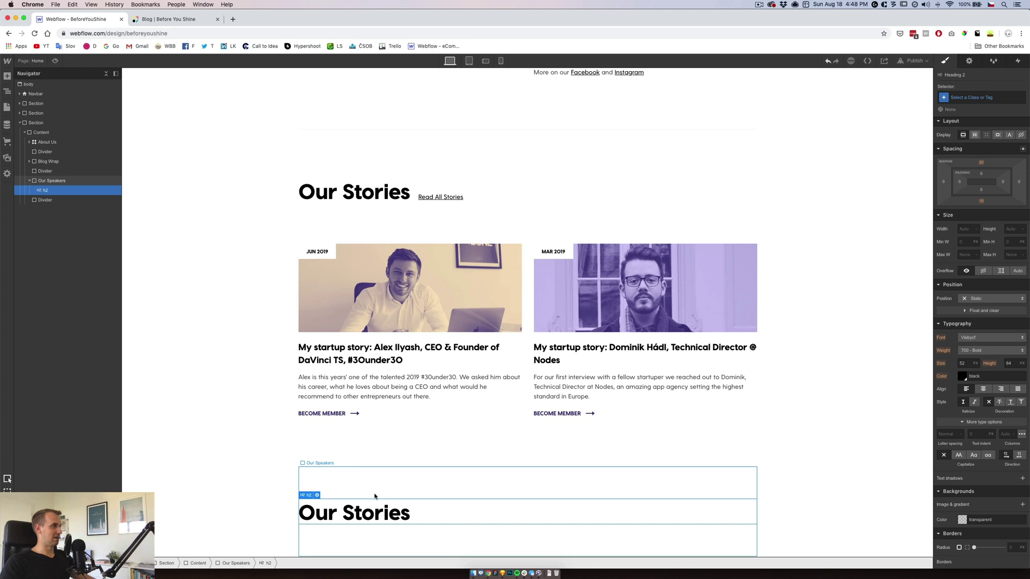
pyautogui.click(374, 496)
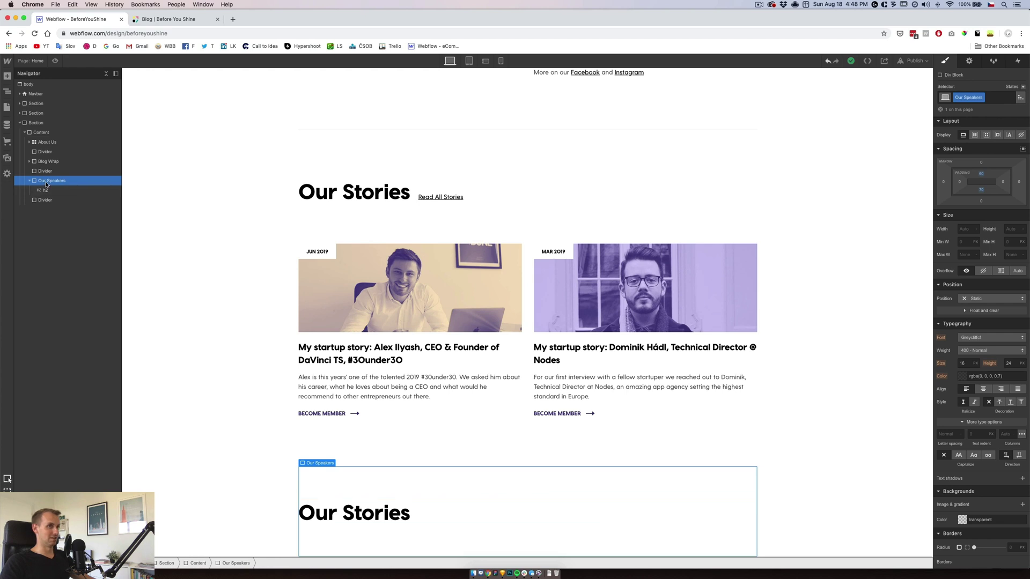
# Make Our Speakers a single-row grid with a 30 px column gap and 0 row gap
pyautogui.click(987, 136)
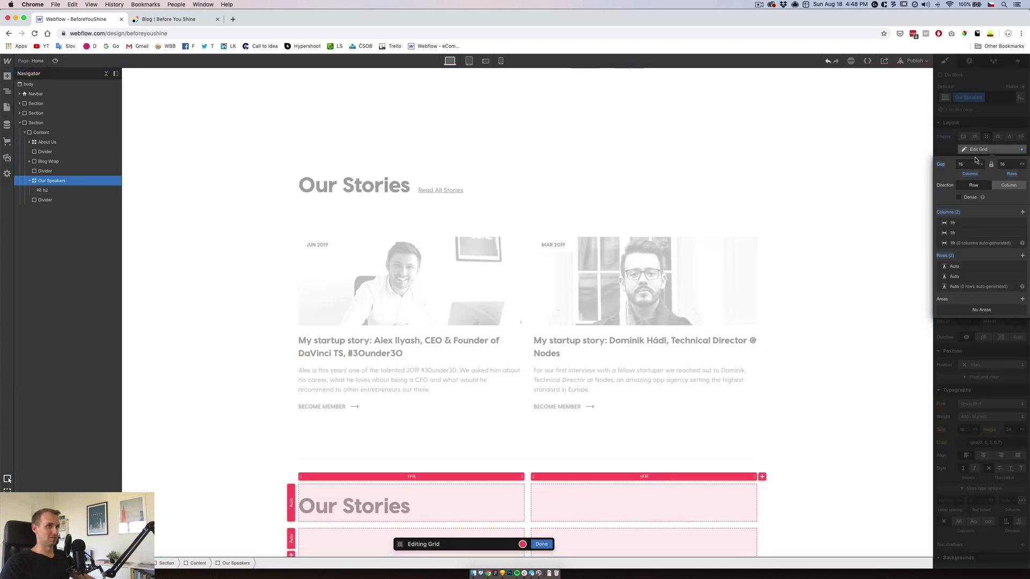
pyautogui.write('30')
pyautogui.press('Return')
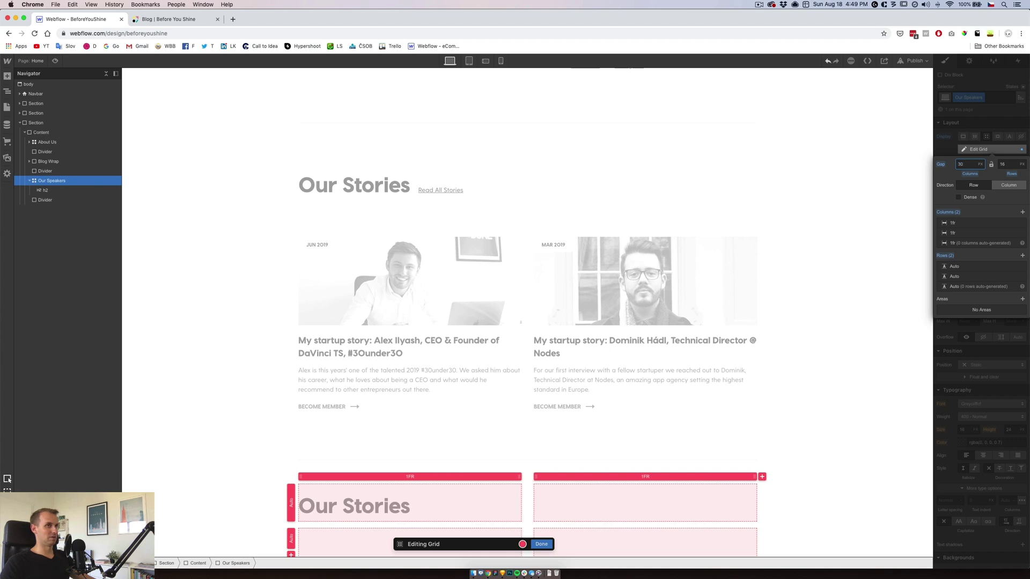
pyautogui.click(1011, 164)
pyautogui.write('0')
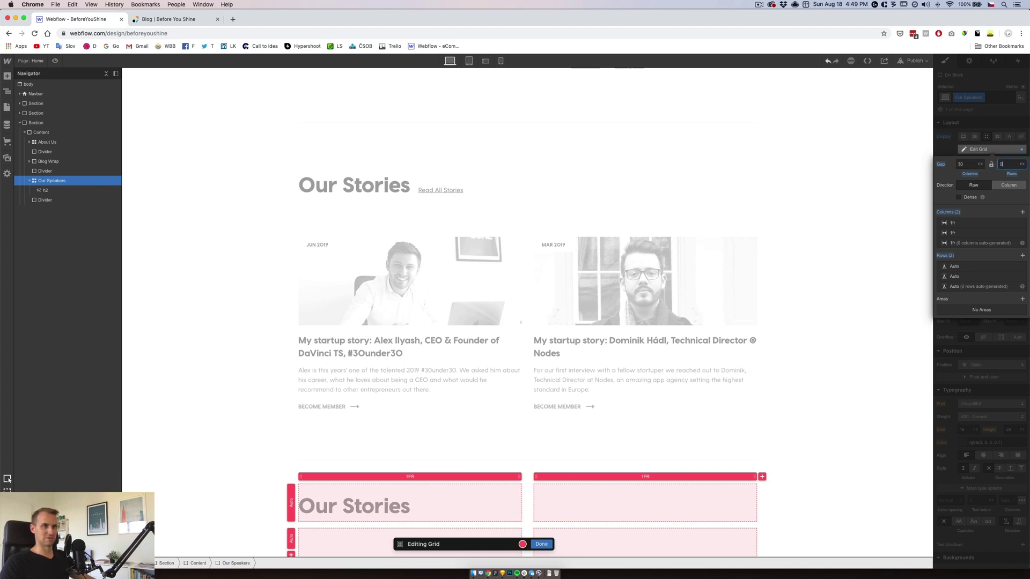
pyautogui.press('Return')
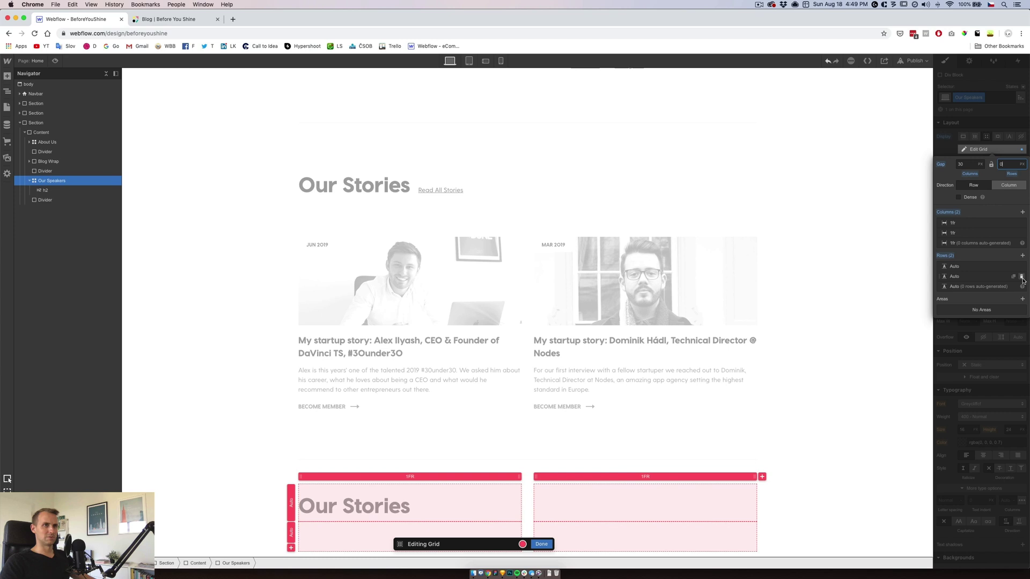
pyautogui.click(1022, 277)
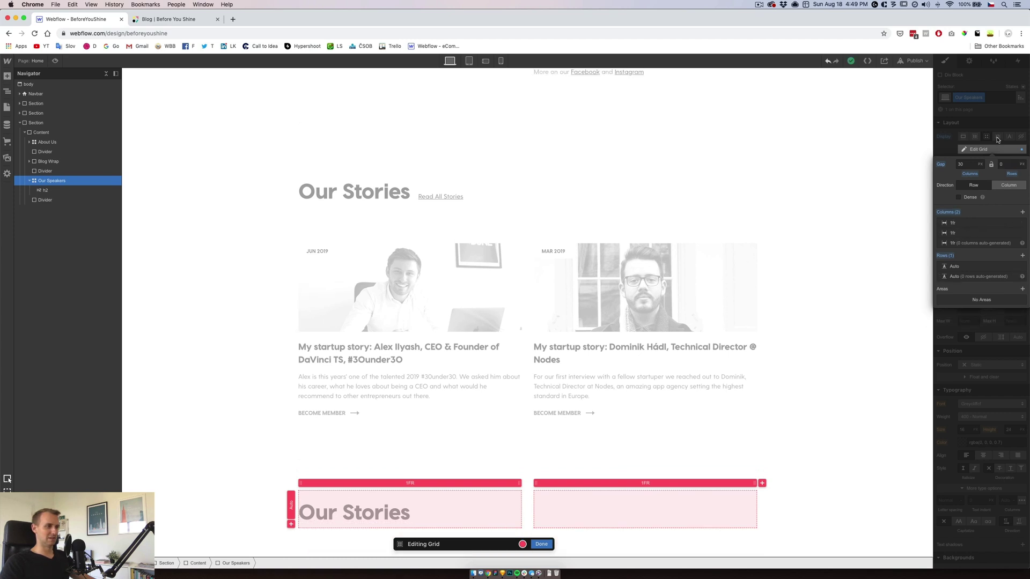
pyautogui.press('Escape')
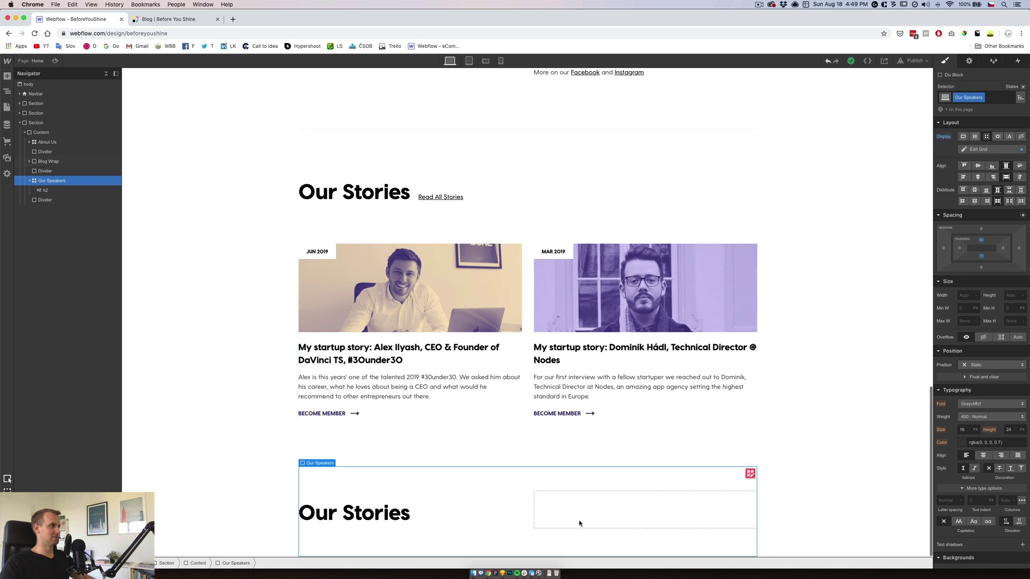
pyautogui.click(414, 517)
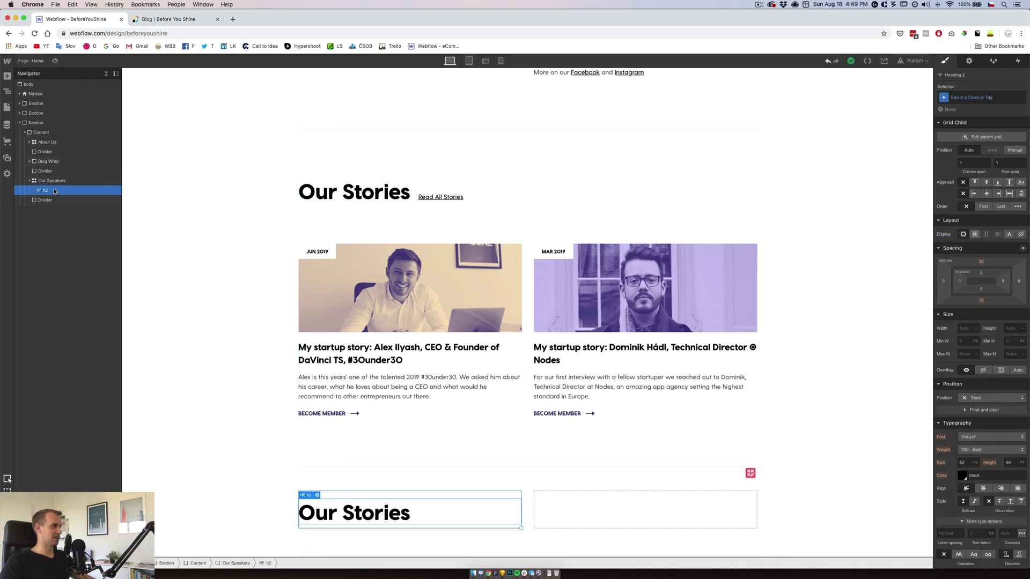
pyautogui.click(40, 181)
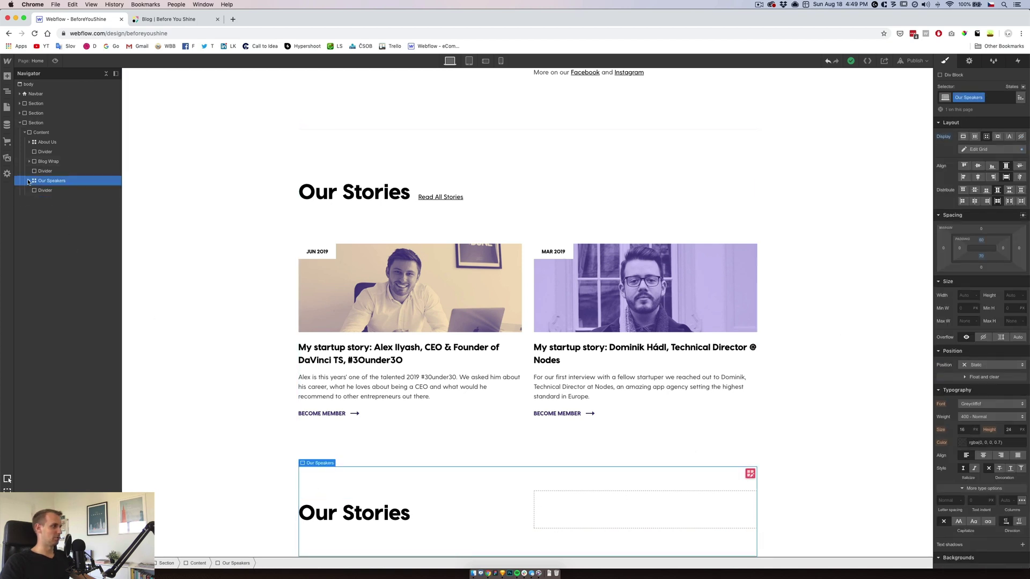
# Add a Collection List to Our Speakers, sourced from the Our Speakers collection
pyautogui.click(7, 76)
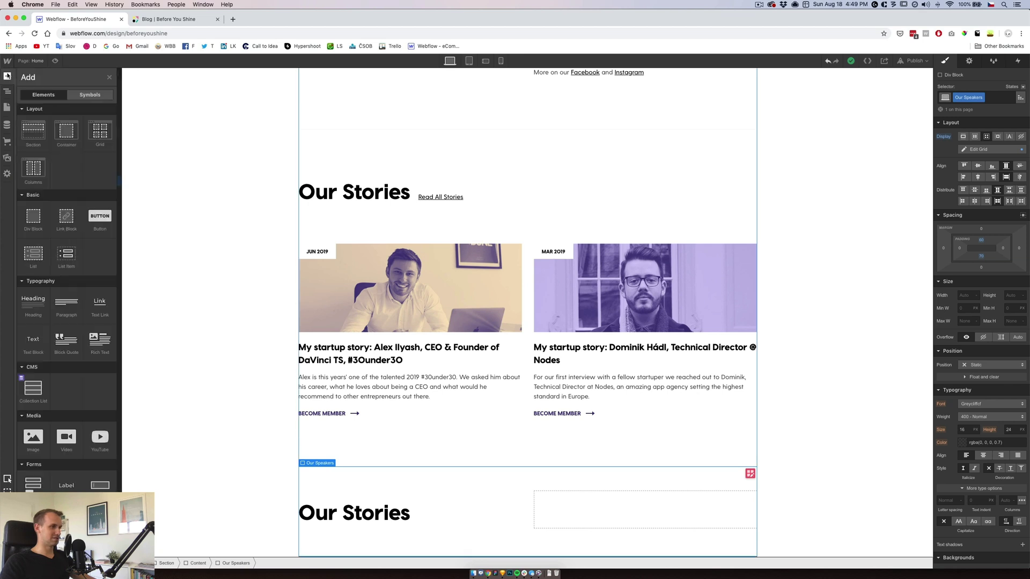
pyautogui.click(32, 388)
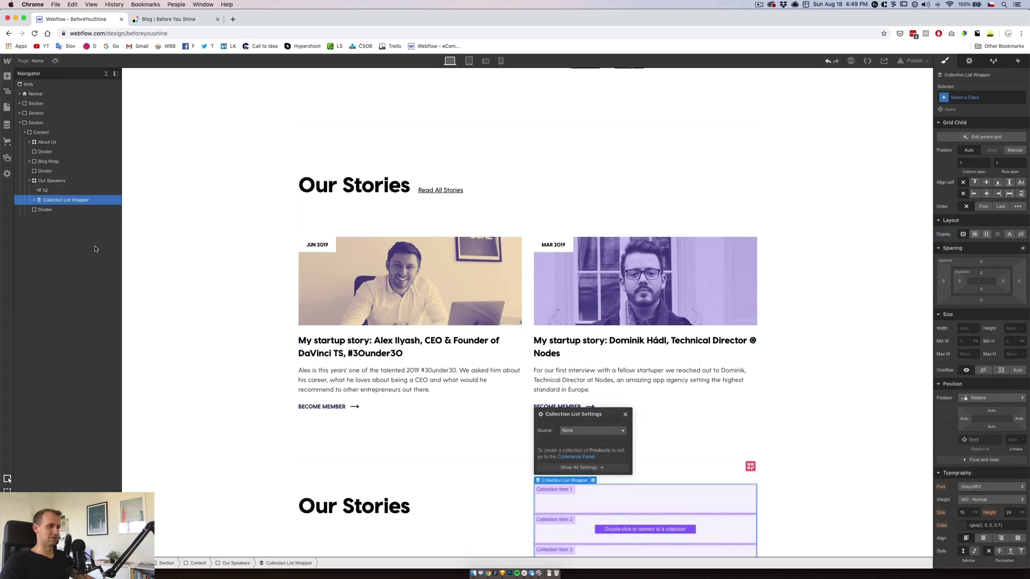
pyautogui.scroll(-1, 587, 403)
pyautogui.click(581, 386)
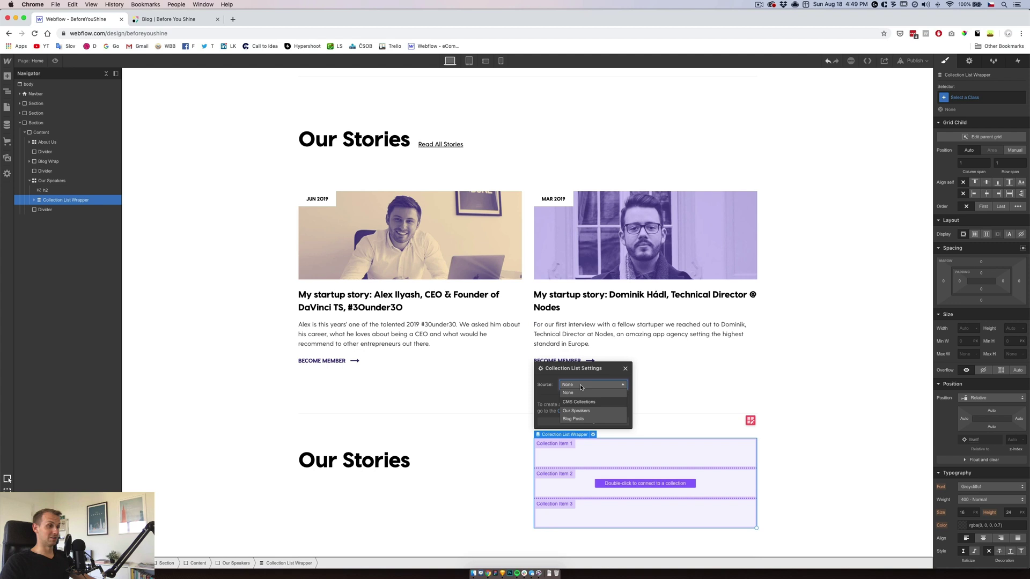
pyautogui.click(579, 411)
pyautogui.scroll(-1, 610, 345)
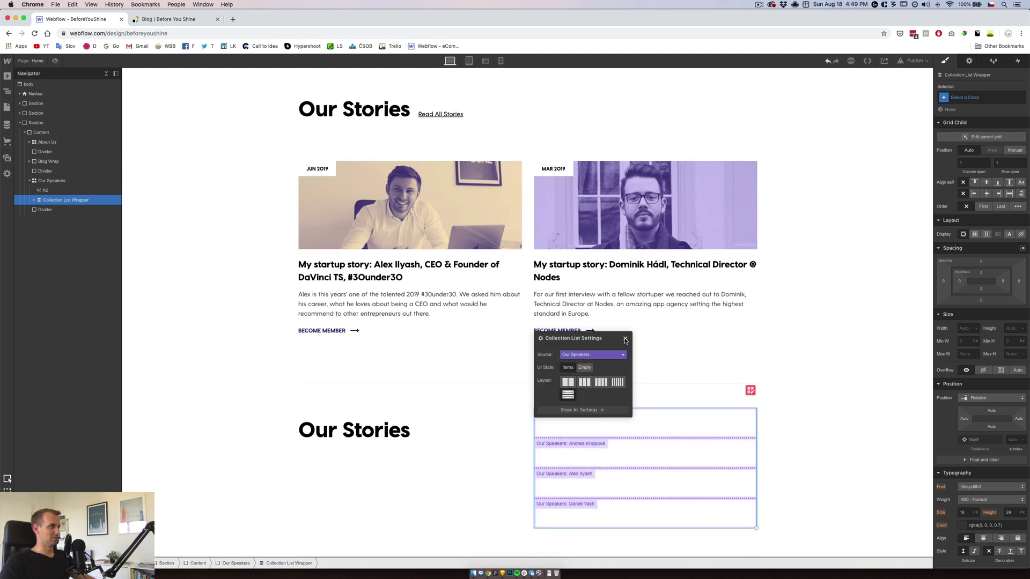
pyautogui.click(626, 340)
# Lay out the Collection List as a grid and set its column and row gaps
pyautogui.click(35, 199)
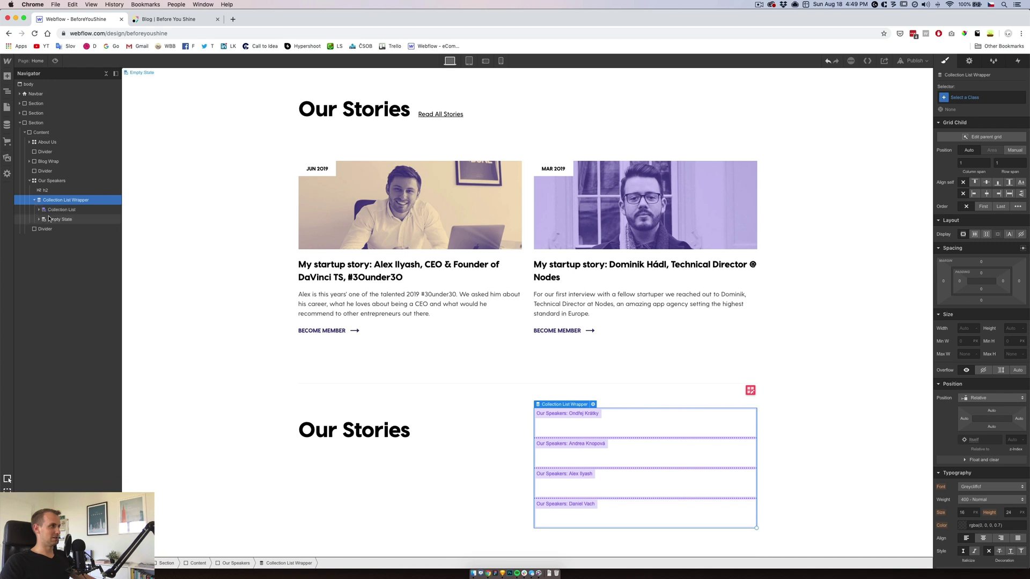
pyautogui.click(55, 210)
pyautogui.click(39, 209)
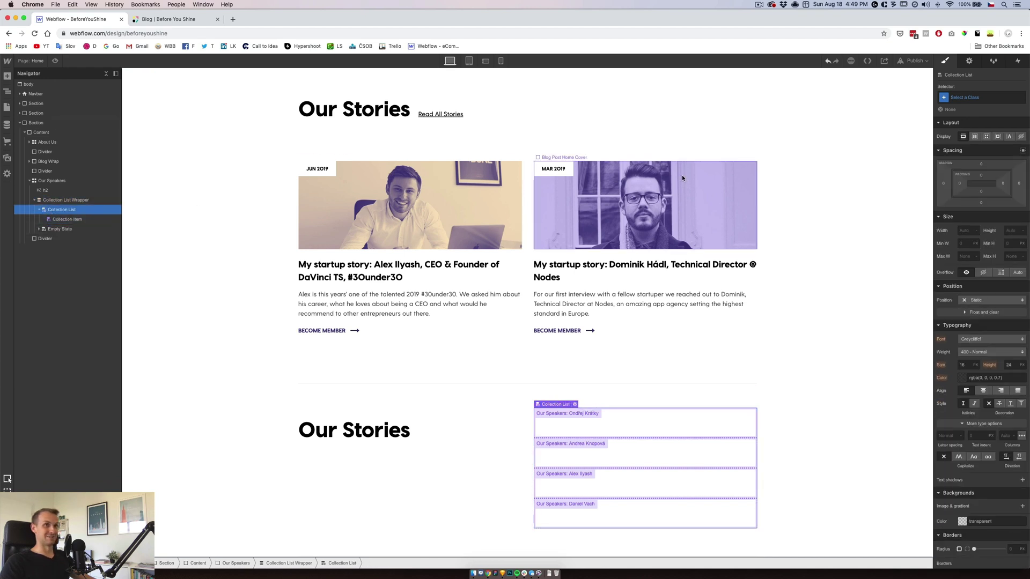
pyautogui.click(986, 138)
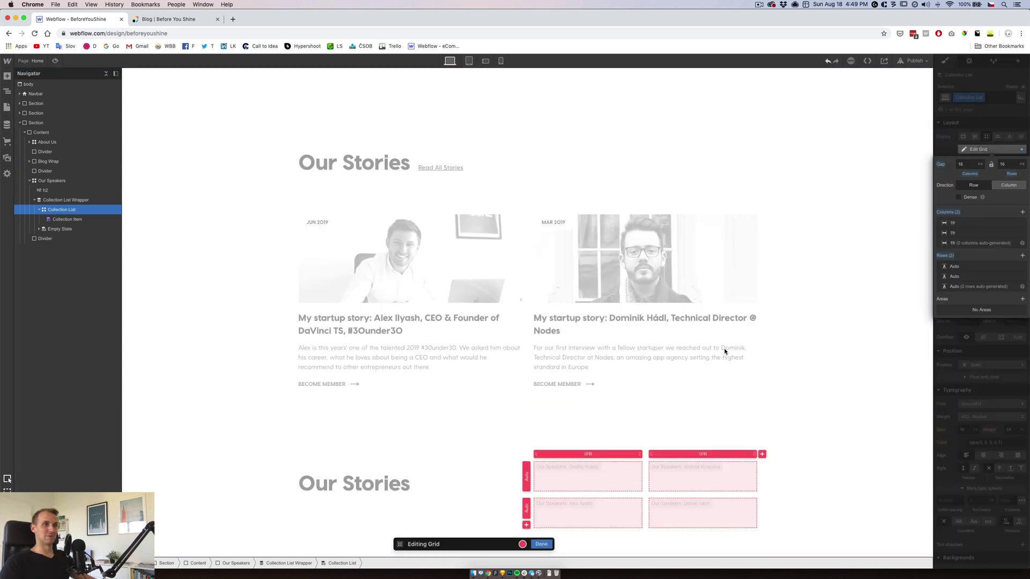
pyautogui.click(967, 164)
pyautogui.write('30')
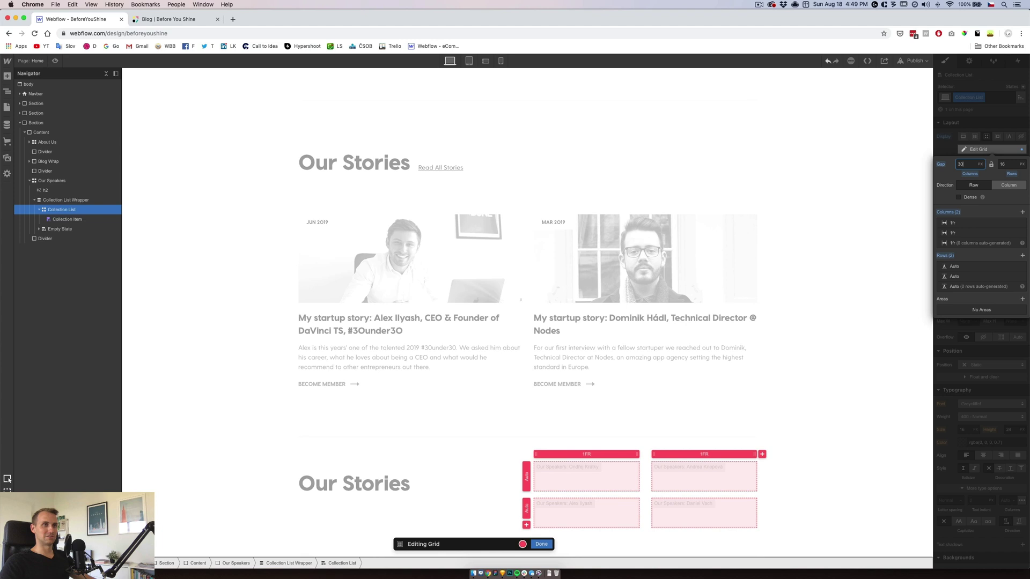
pyautogui.click(1005, 165)
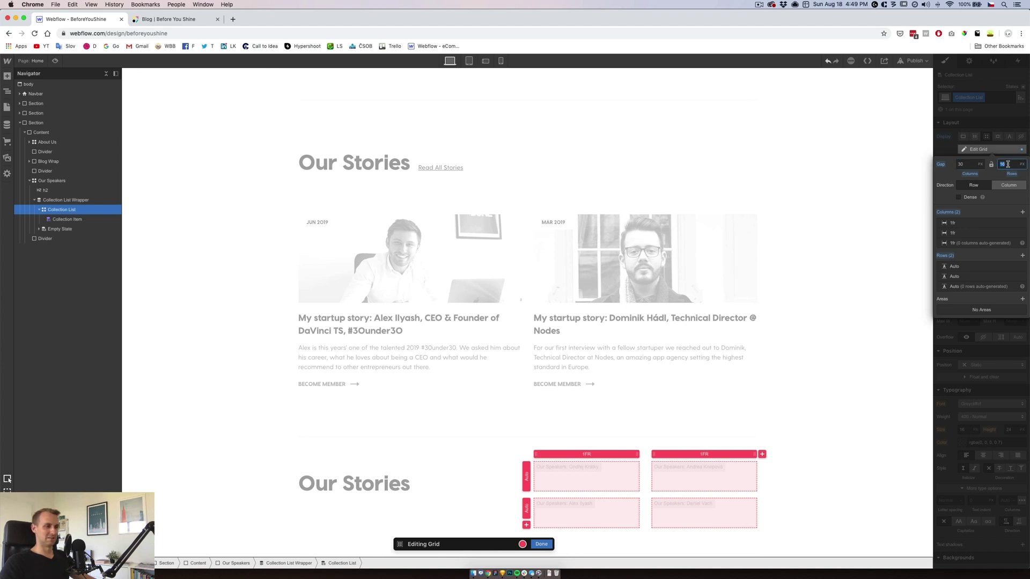
pyautogui.press('super+Tab')
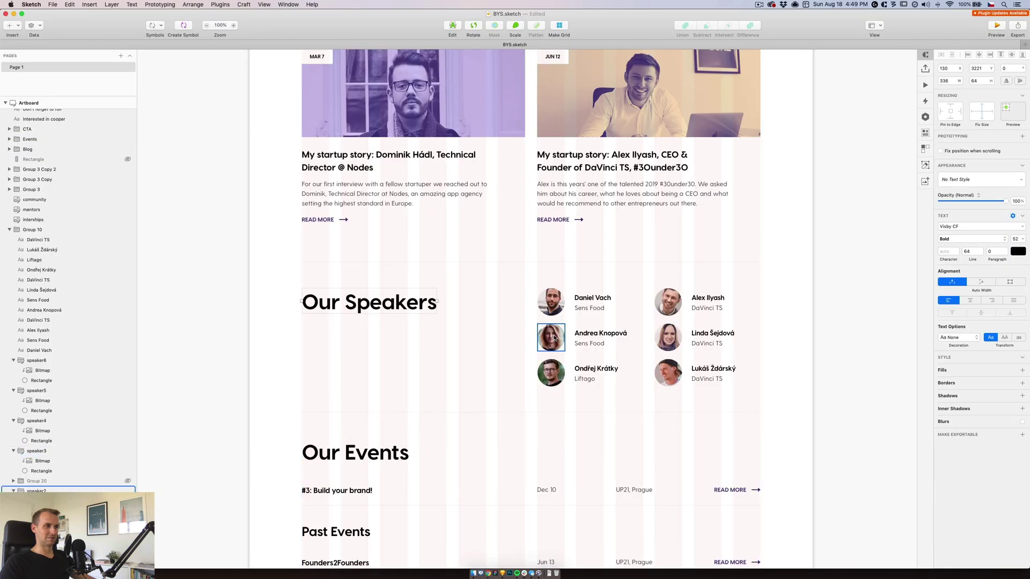
pyautogui.click(552, 310)
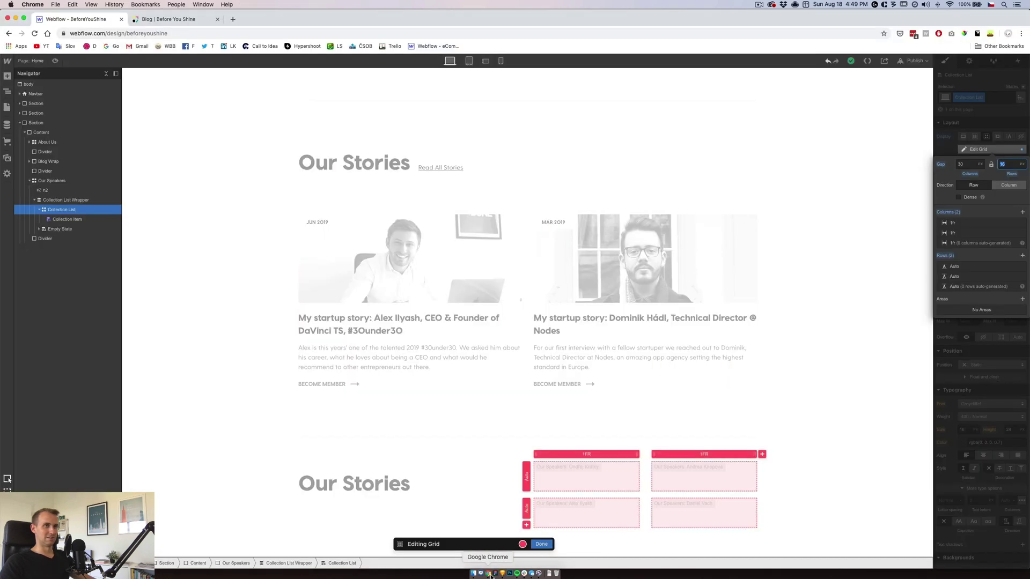
# Nest two div blocks inside the speaker collection item
pyautogui.click(67, 219)
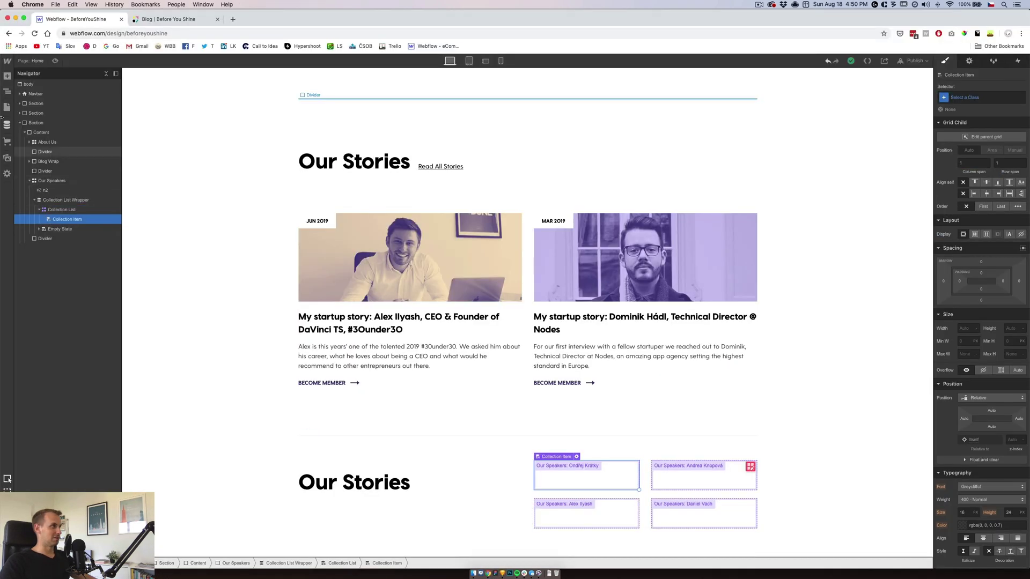
pyautogui.click(7, 76)
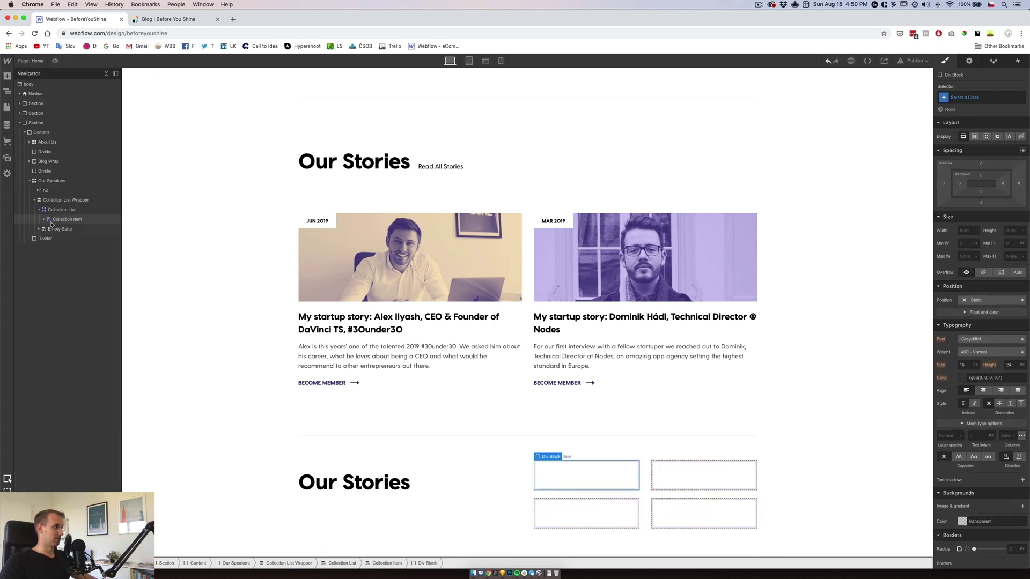
pyautogui.moveTo(33, 219); pyautogui.dragTo(46, 223)
pyautogui.click(8, 75)
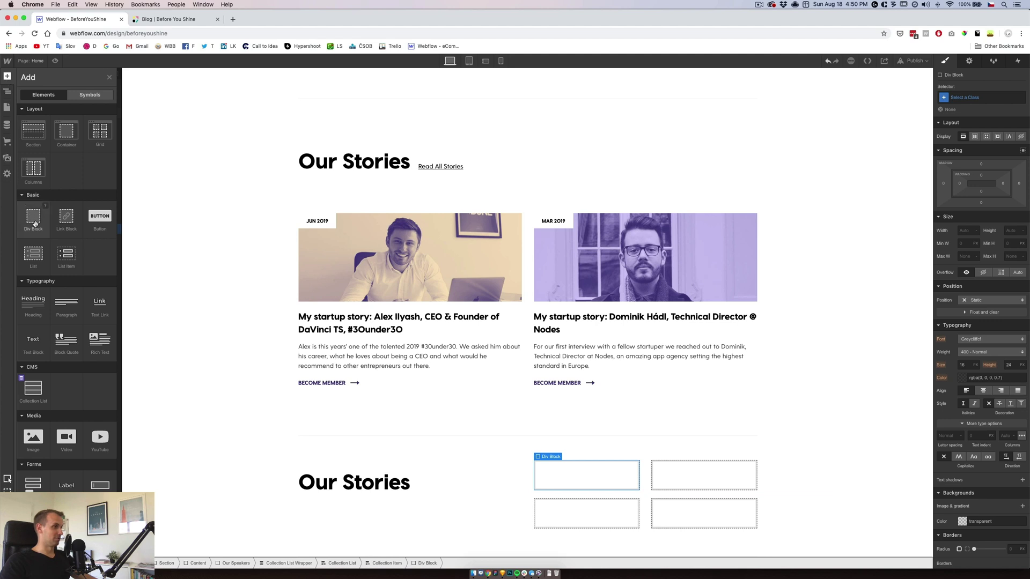
pyautogui.moveTo(32, 224); pyautogui.dragTo(59, 234)
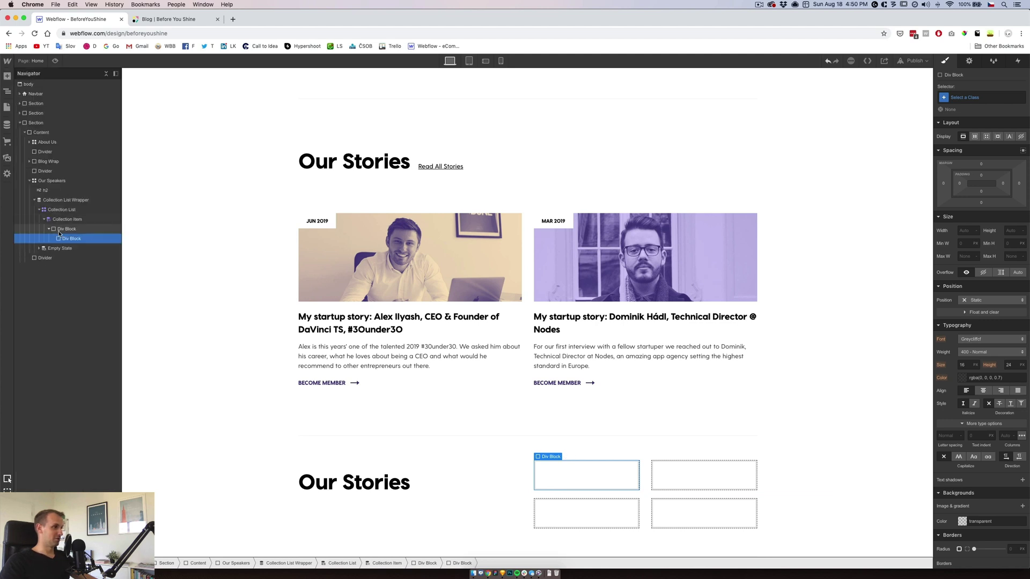
# Size the inner div to 68×68 px and give it a 100% corner radius
pyautogui.click(502, 573)
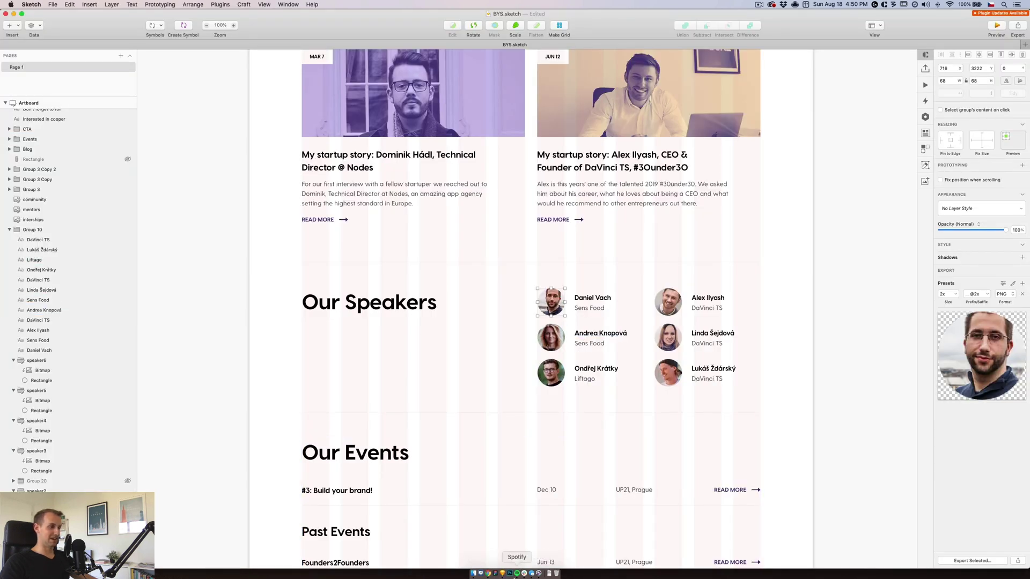
pyautogui.click(488, 574)
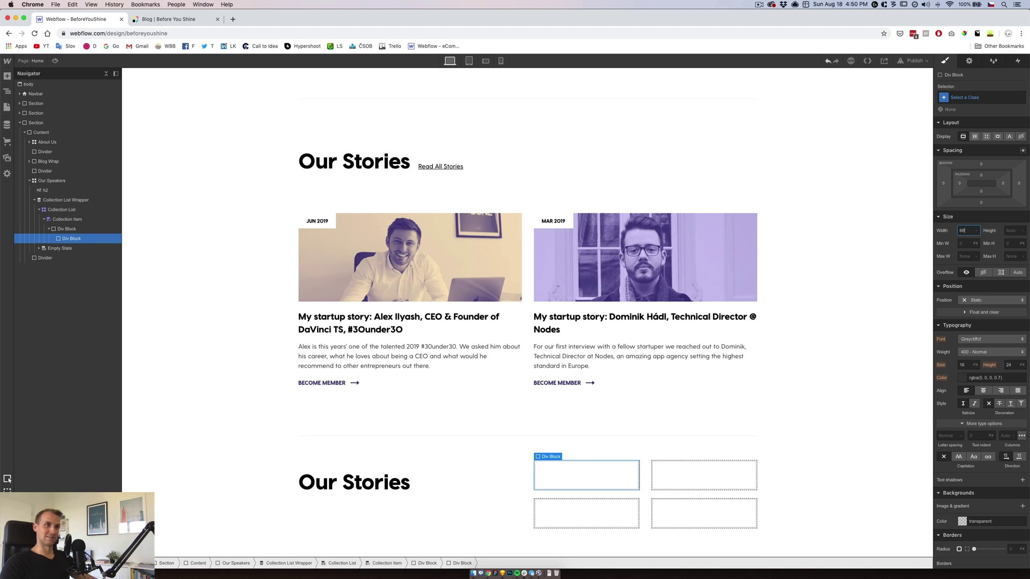
pyautogui.press('Return')
pyautogui.press('Tab')
pyautogui.scroll(-1, 749, 322)
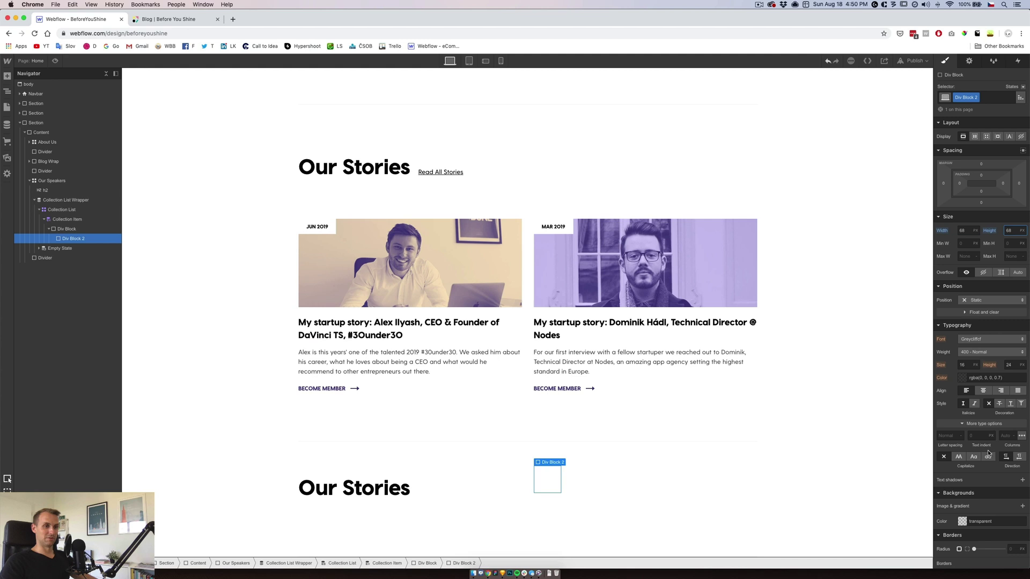
pyautogui.scroll(-4, 988, 483)
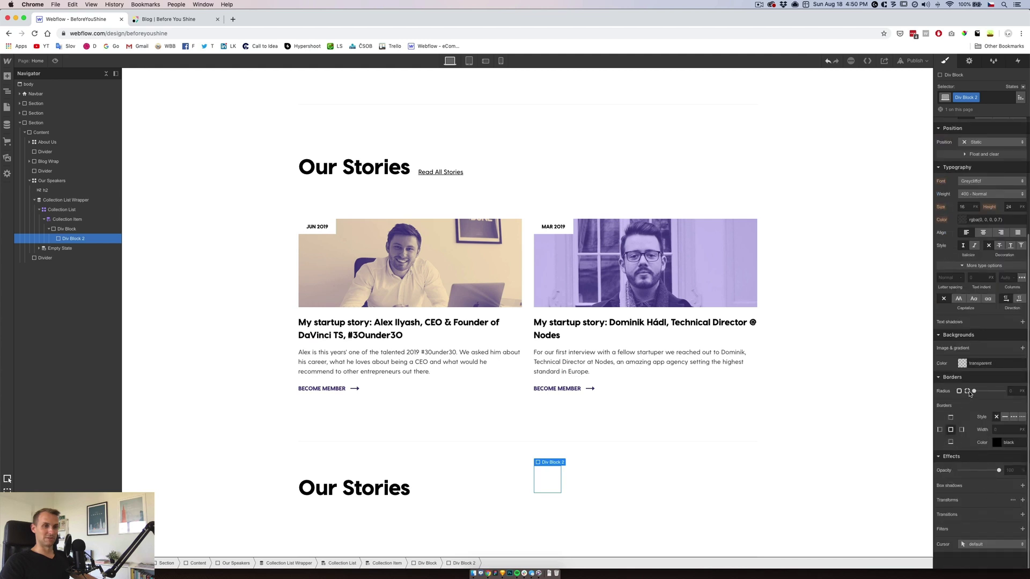
pyautogui.moveTo(973, 390); pyautogui.dragTo(1006, 391)
pyautogui.write('34')
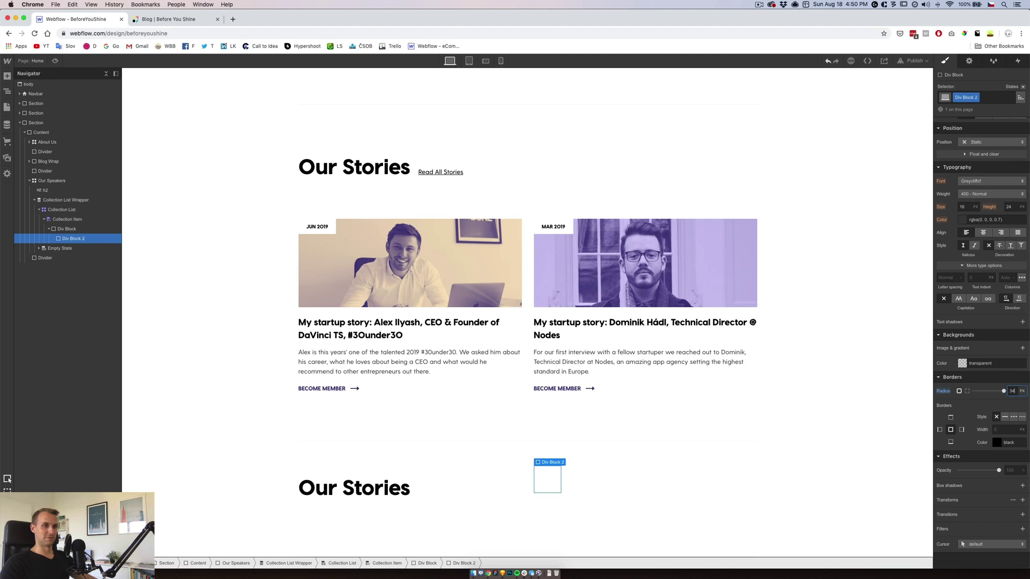
pyautogui.press('BackSpace')
pyautogui.press('BackSpace')
pyautogui.write('5')
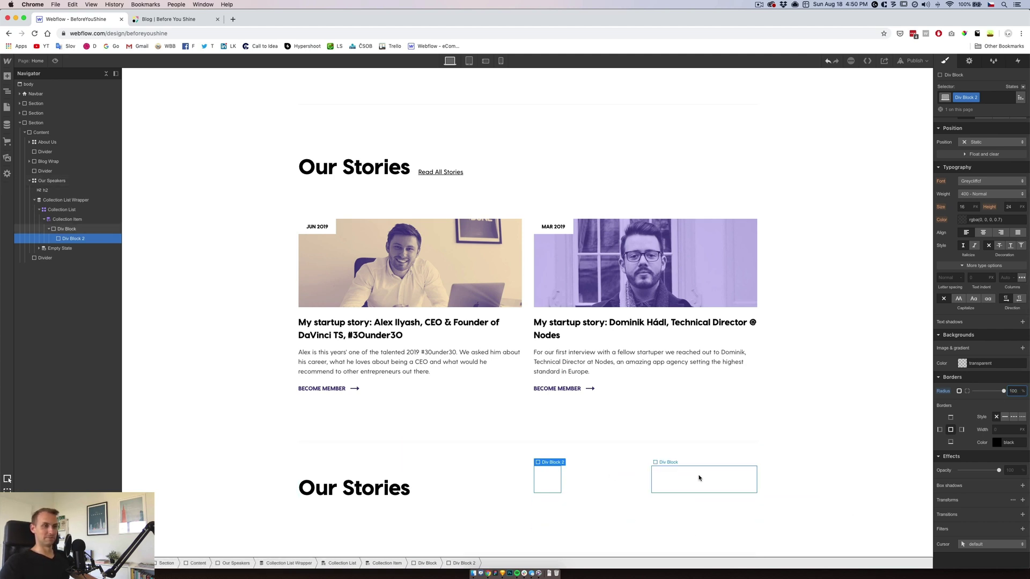
# Add a text block to the speaker container, bound to the speaker's Name field
pyautogui.click(66, 228)
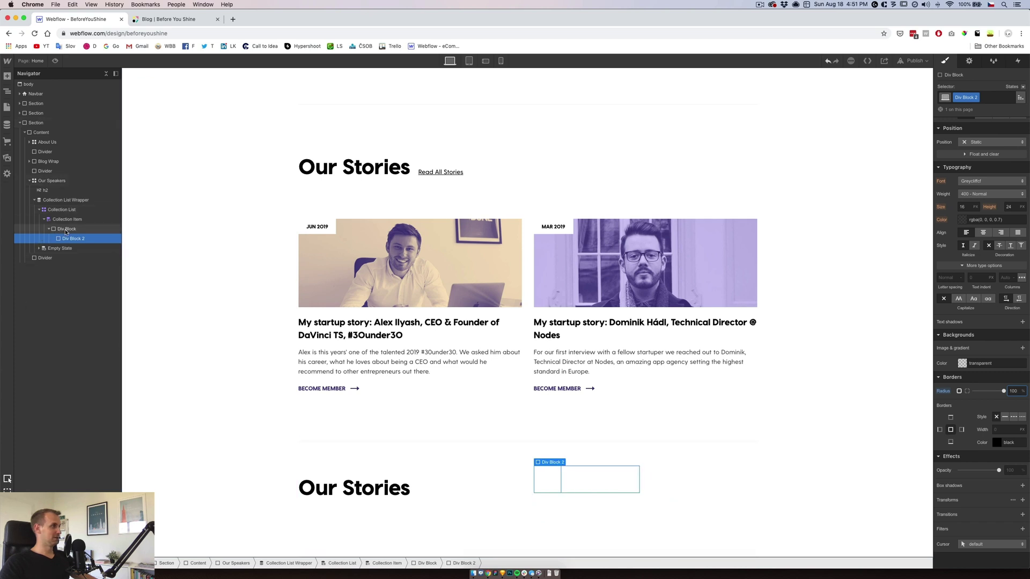
pyautogui.click(7, 77)
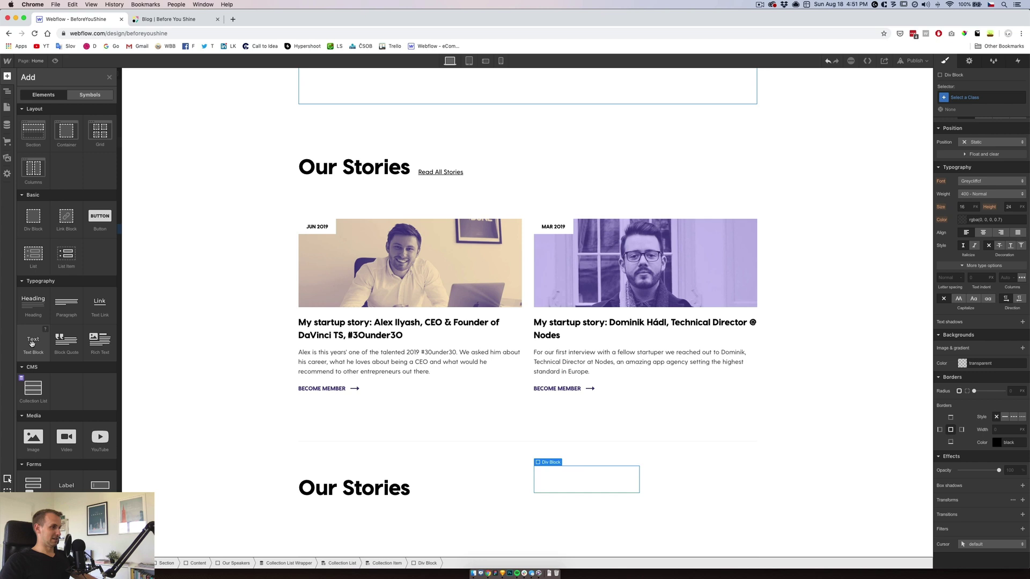
pyautogui.click(32, 344)
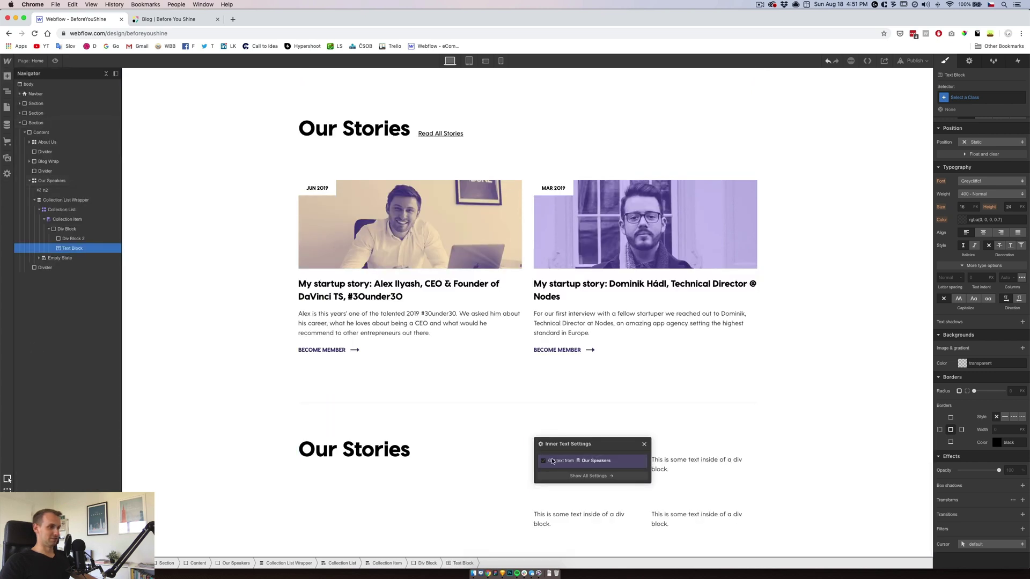
pyautogui.click(592, 470)
pyautogui.click(563, 480)
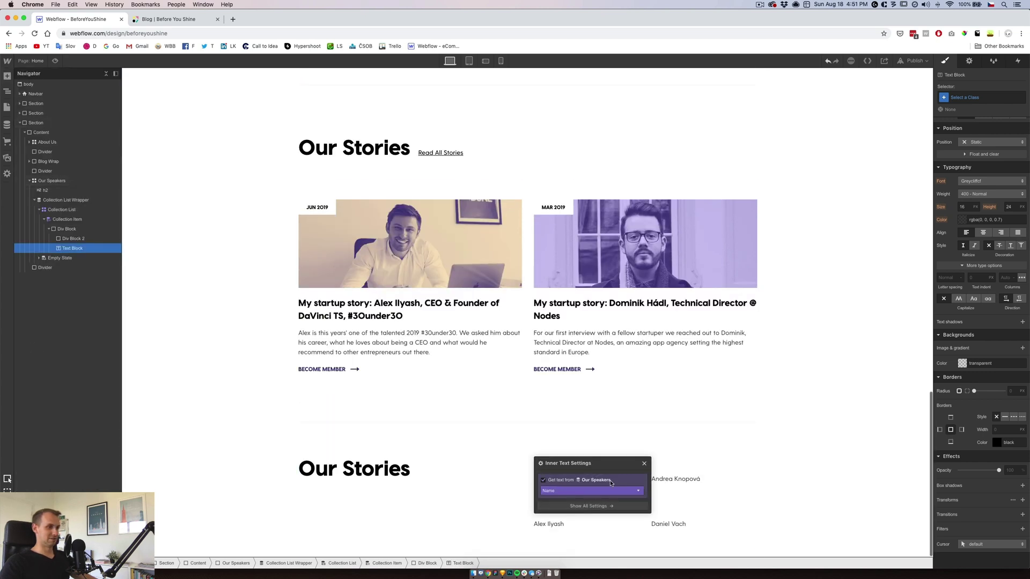
pyautogui.click(644, 464)
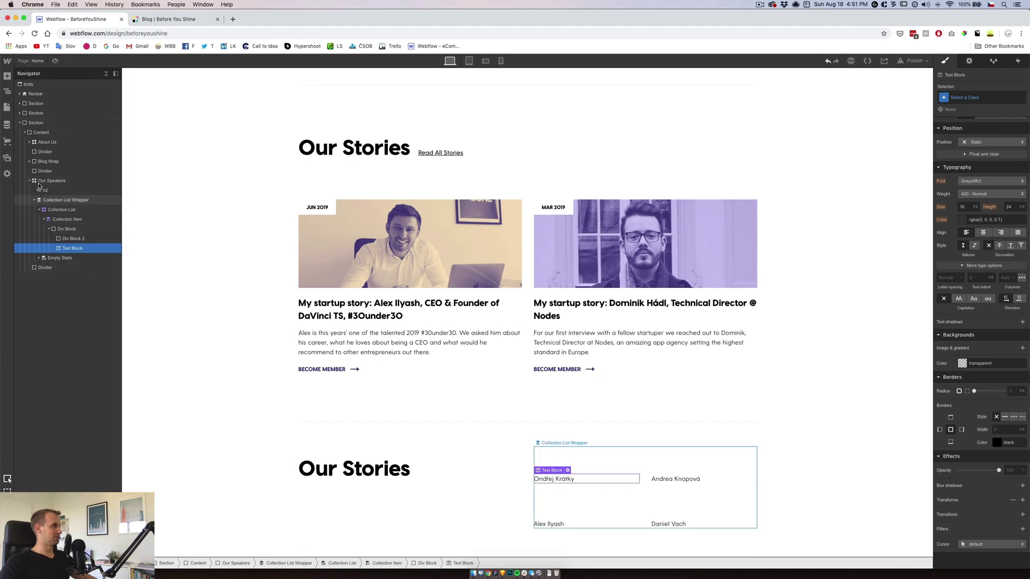
# Add a text block under each name, bound to the Our Speakers Company field
pyautogui.click(8, 77)
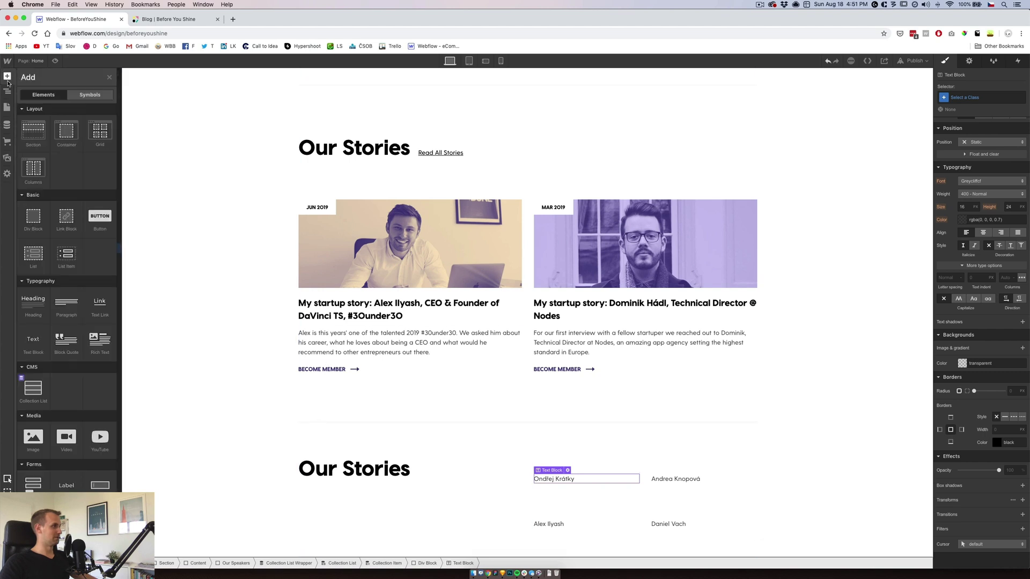
pyautogui.click(33, 340)
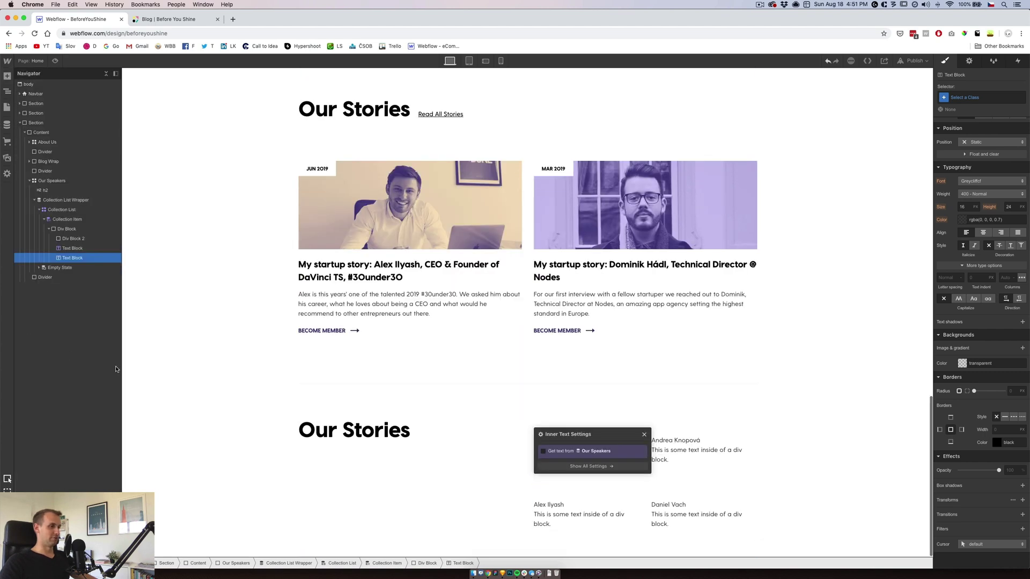
pyautogui.click(560, 463)
pyautogui.click(564, 483)
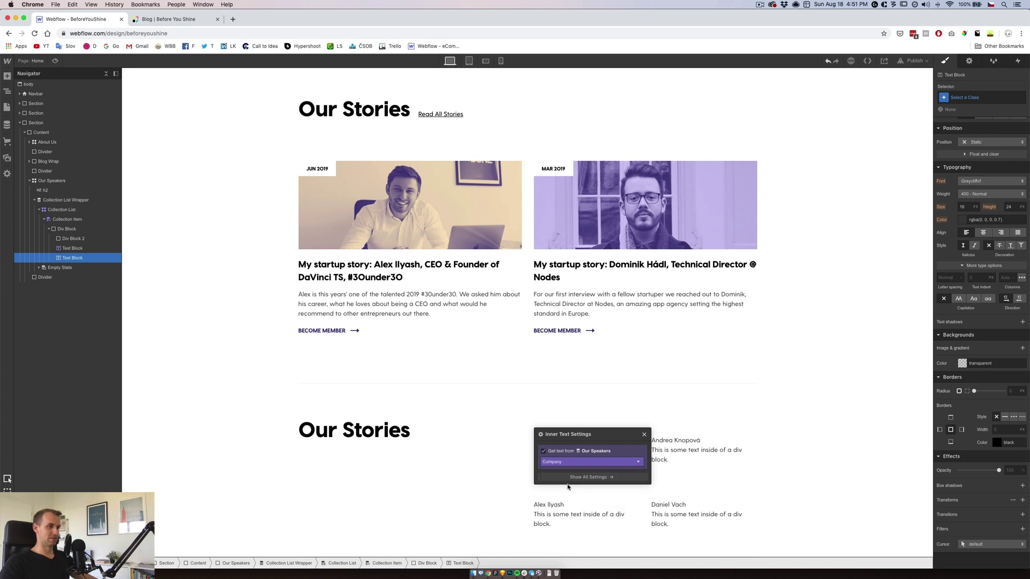
pyautogui.click(502, 574)
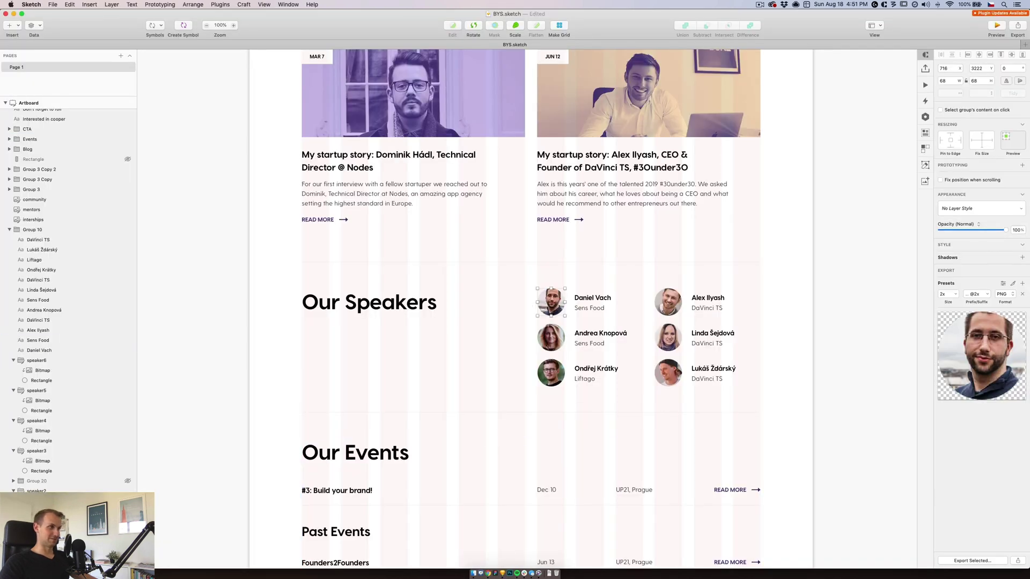
pyautogui.click(488, 574)
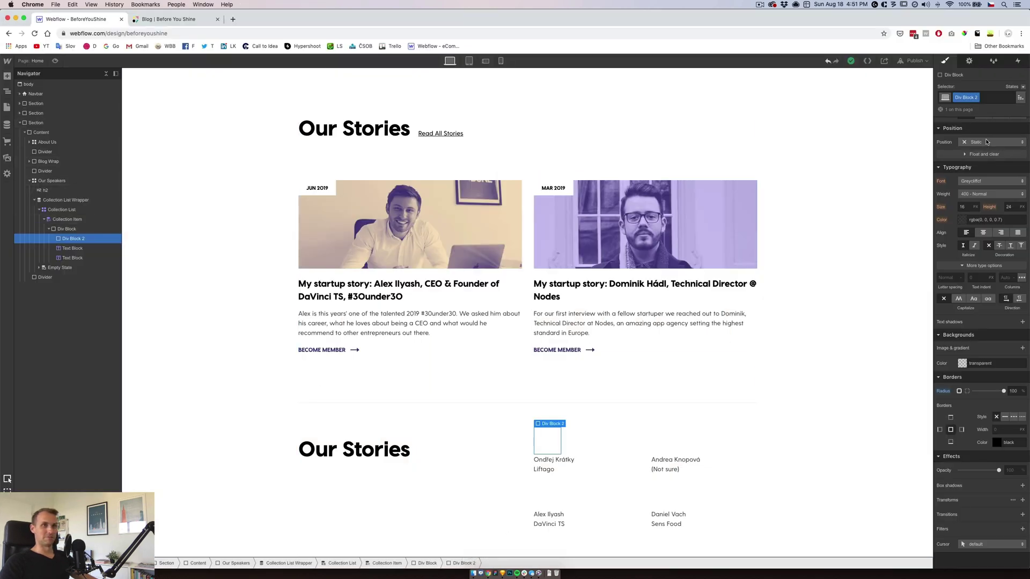
pyautogui.scroll(3, 988, 157)
# Give the placeholder a 24 px right margin and make its parent a vertically centred flex row
pyautogui.click(1020, 184)
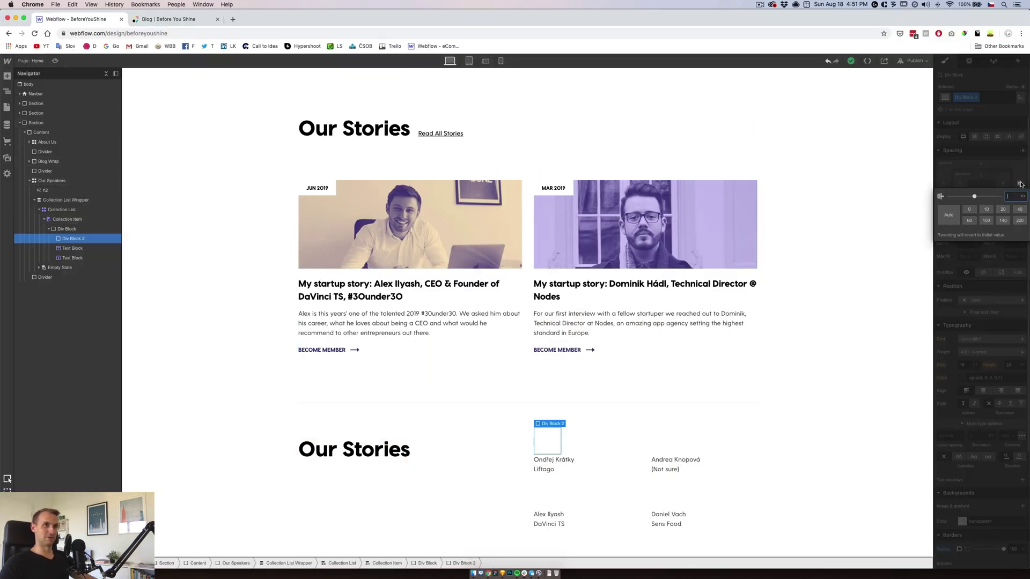
pyautogui.write('24')
pyautogui.press('Return')
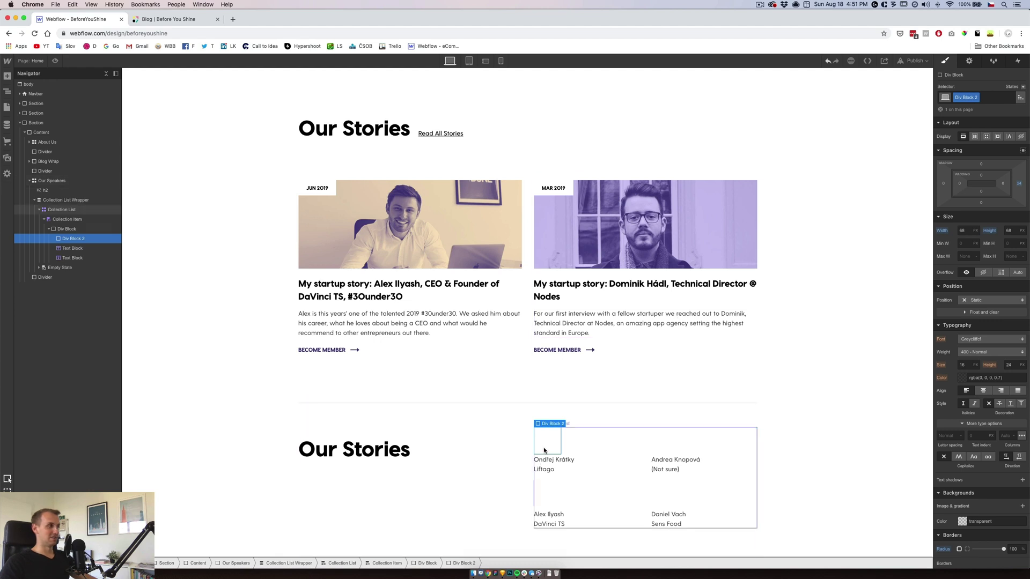
pyautogui.click(67, 228)
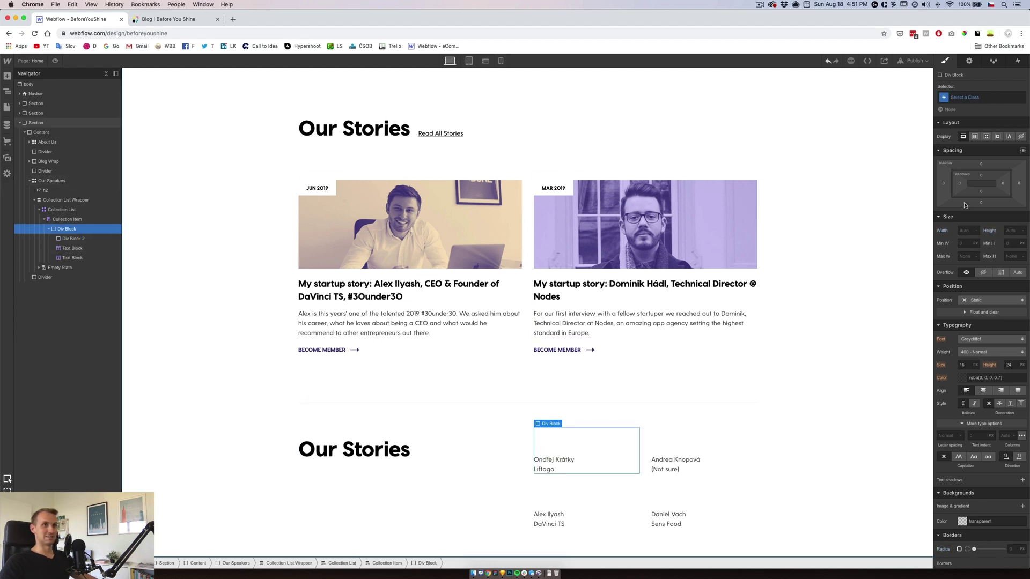
pyautogui.click(974, 136)
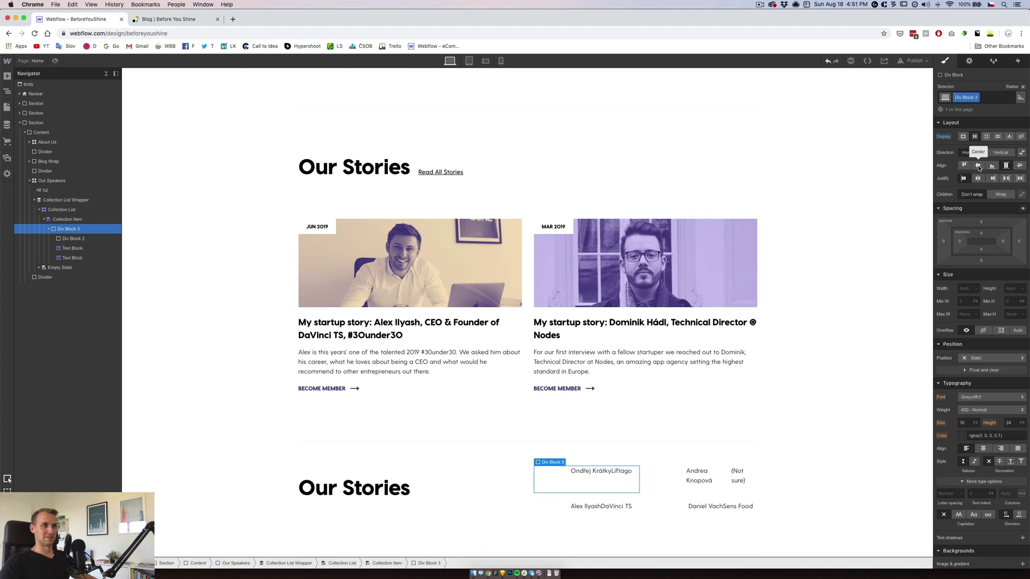
pyautogui.click(978, 166)
# Add a div block to group the name and company text lines
pyautogui.click(73, 238)
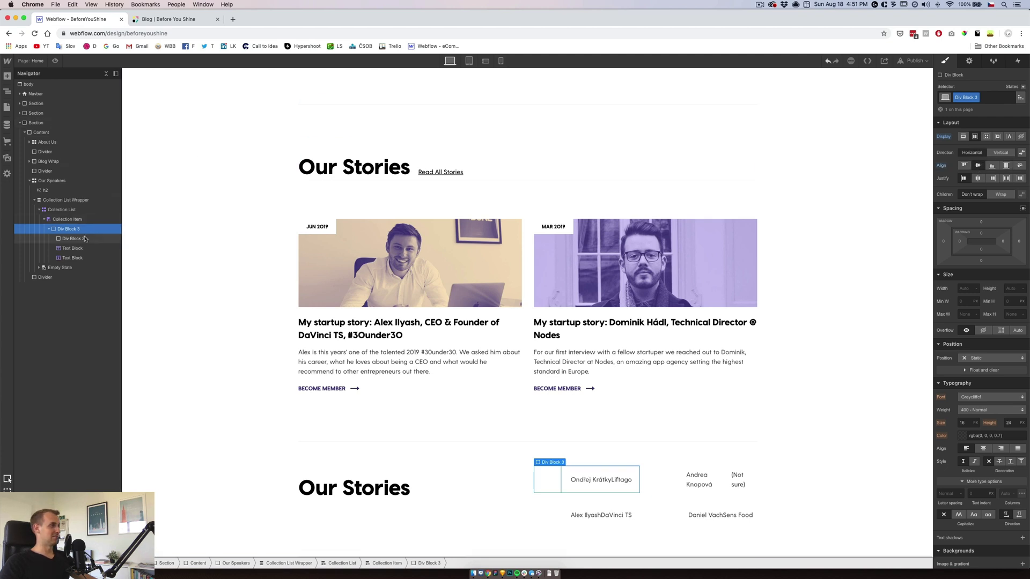
pyautogui.click(7, 77)
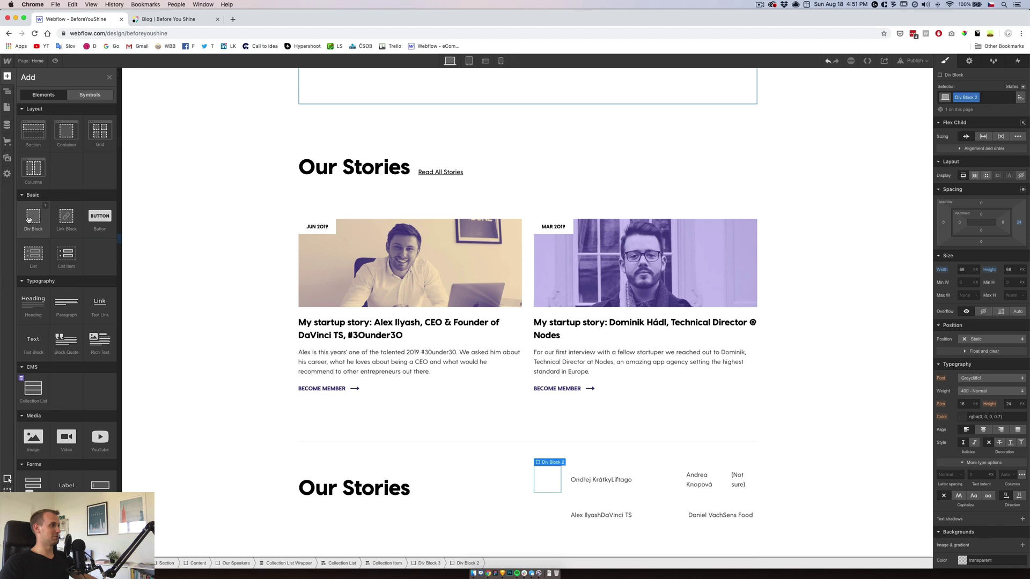
pyautogui.moveTo(32, 219); pyautogui.dragTo(90, 267)
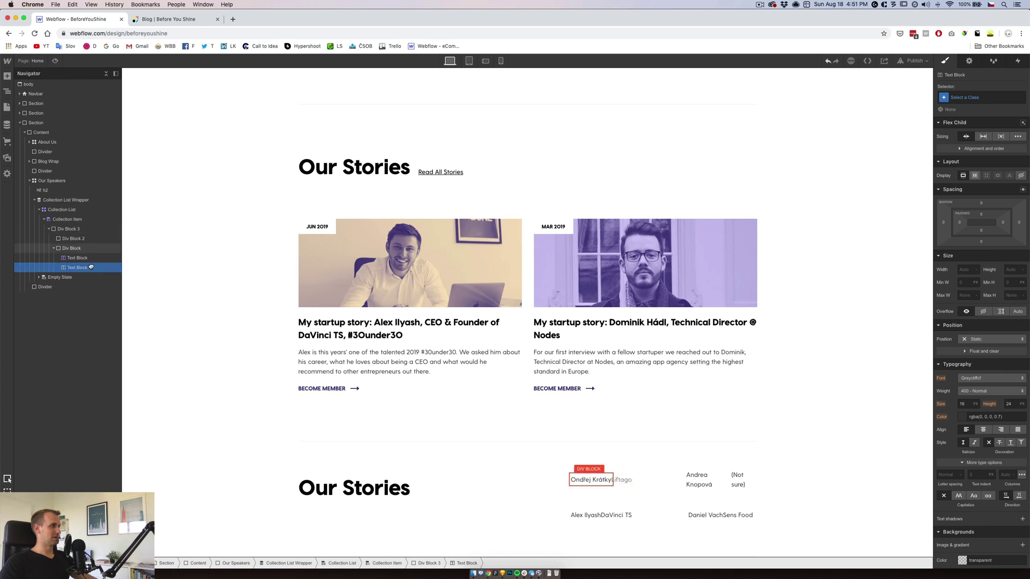
pyautogui.click(71, 248)
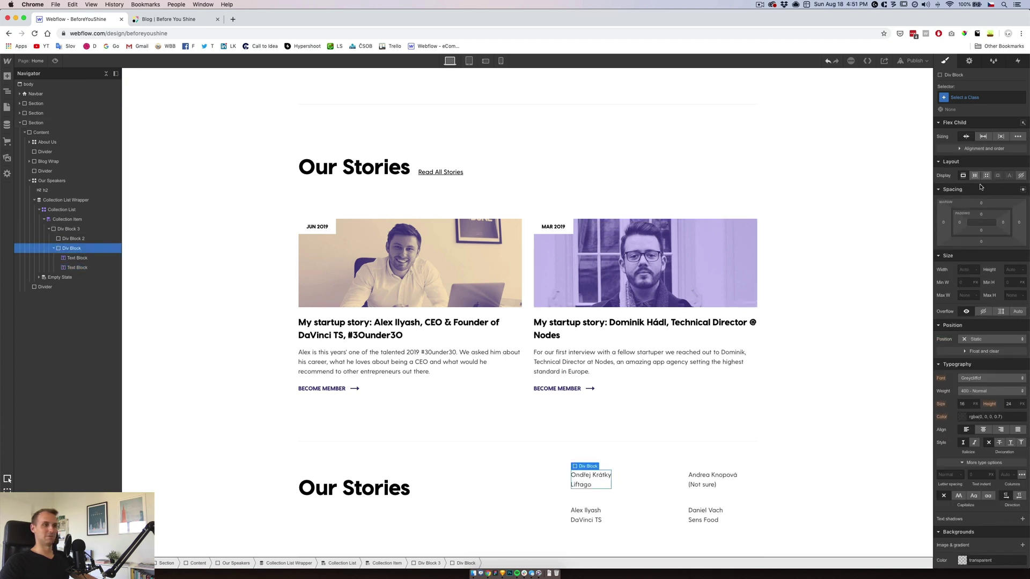
pyautogui.click(557, 480)
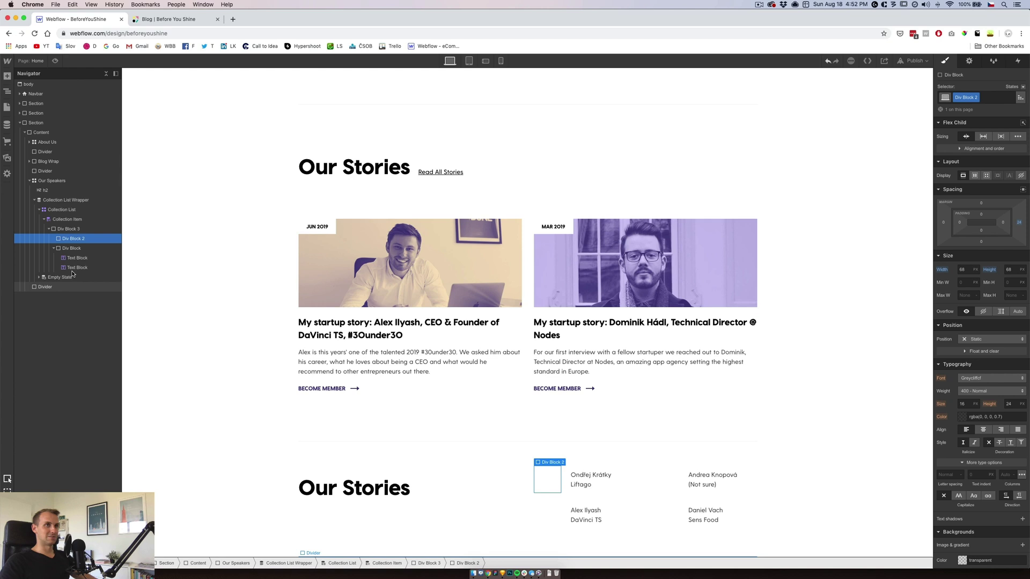
# Bind each avatar placeholder's background image to the speaker's Avatar field
pyautogui.click(969, 61)
pyautogui.click(973, 103)
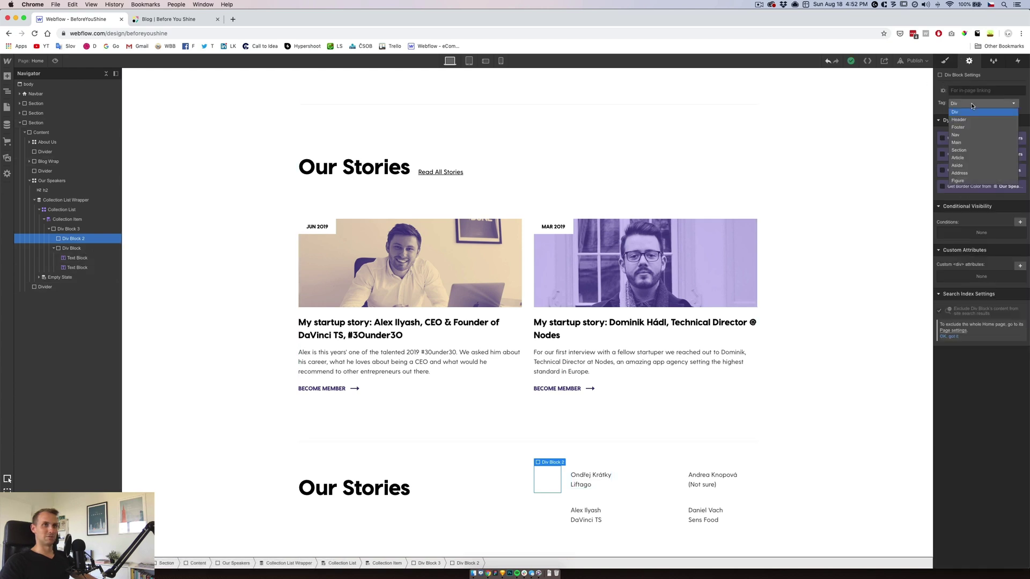
pyautogui.click(1024, 105)
pyautogui.click(961, 154)
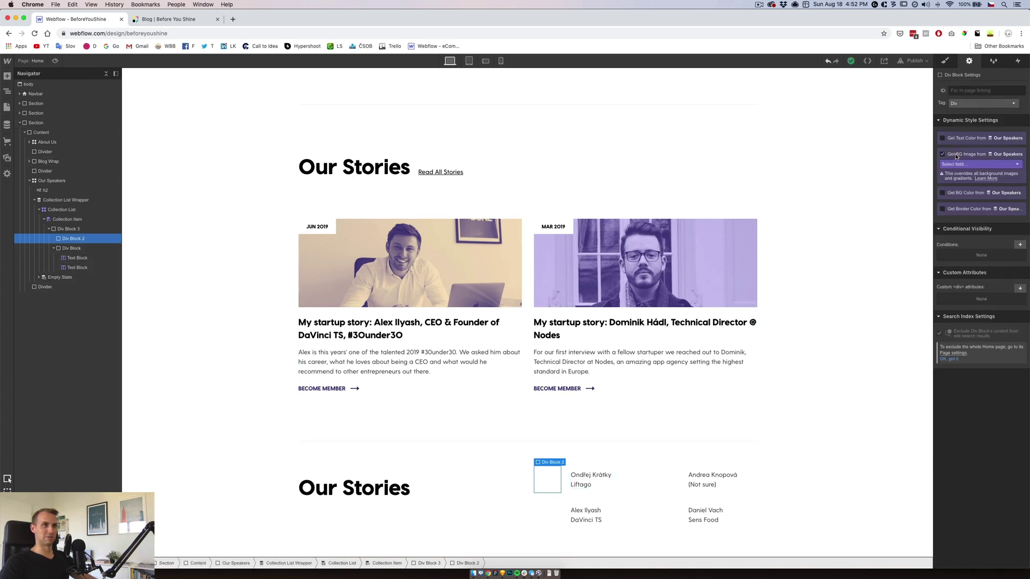
pyautogui.click(952, 180)
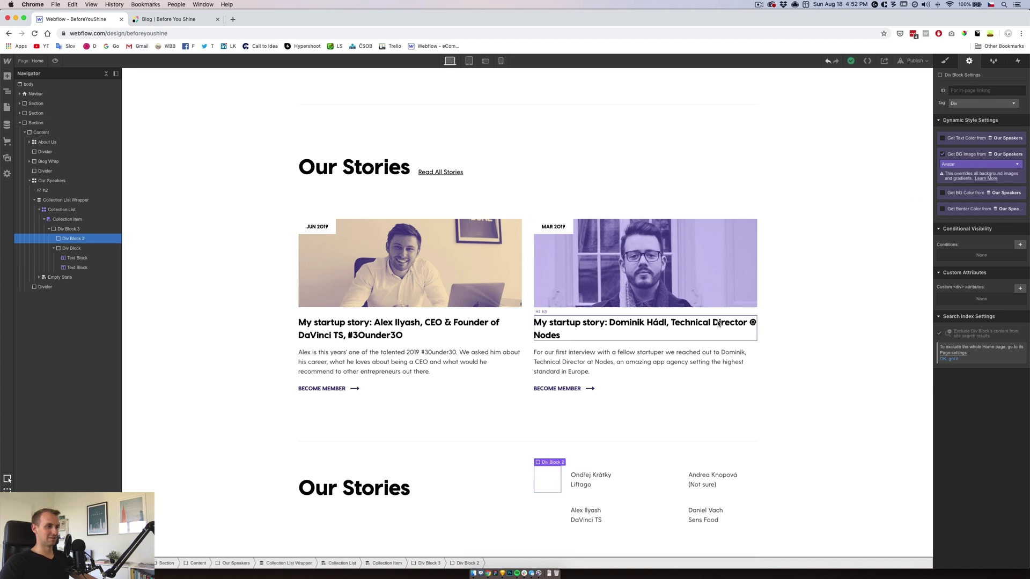
# Add an image background layer to the avatar block, sized to Cover
pyautogui.click(946, 63)
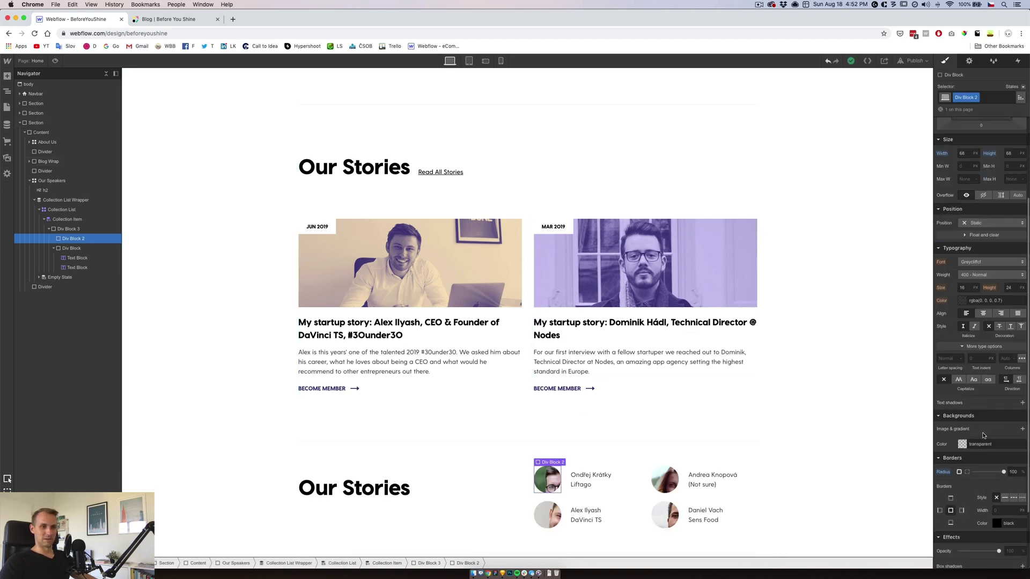
pyautogui.click(1023, 430)
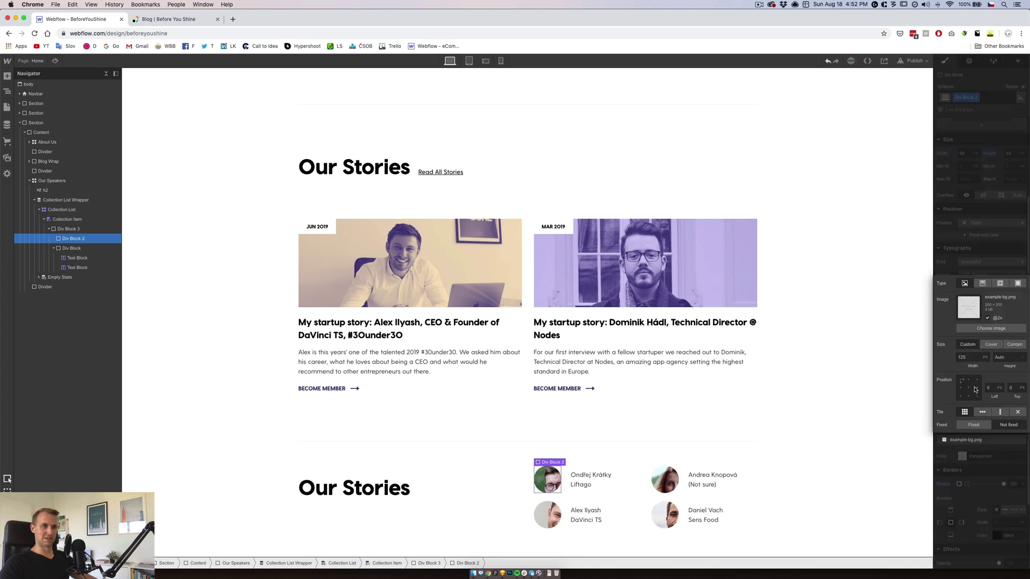
pyautogui.click(991, 345)
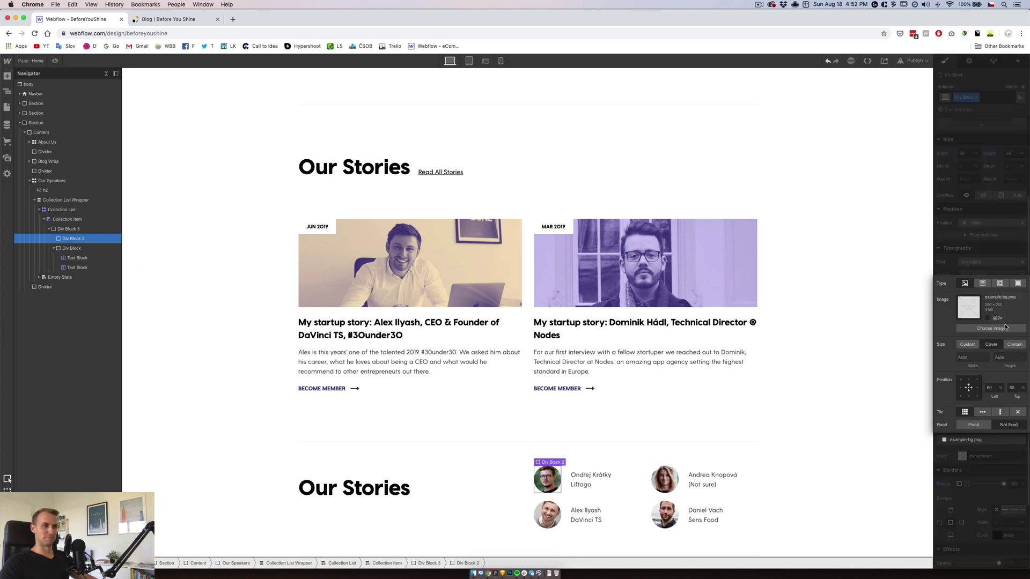
pyautogui.click(991, 249)
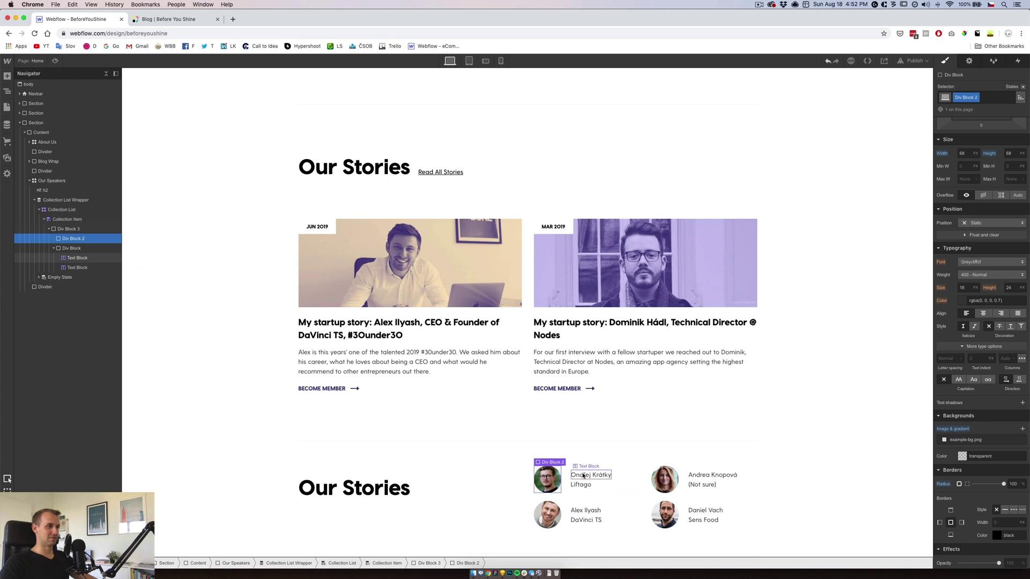
# Compare the speaker name text with the name typography in the Sketch mockup
pyautogui.click(606, 473)
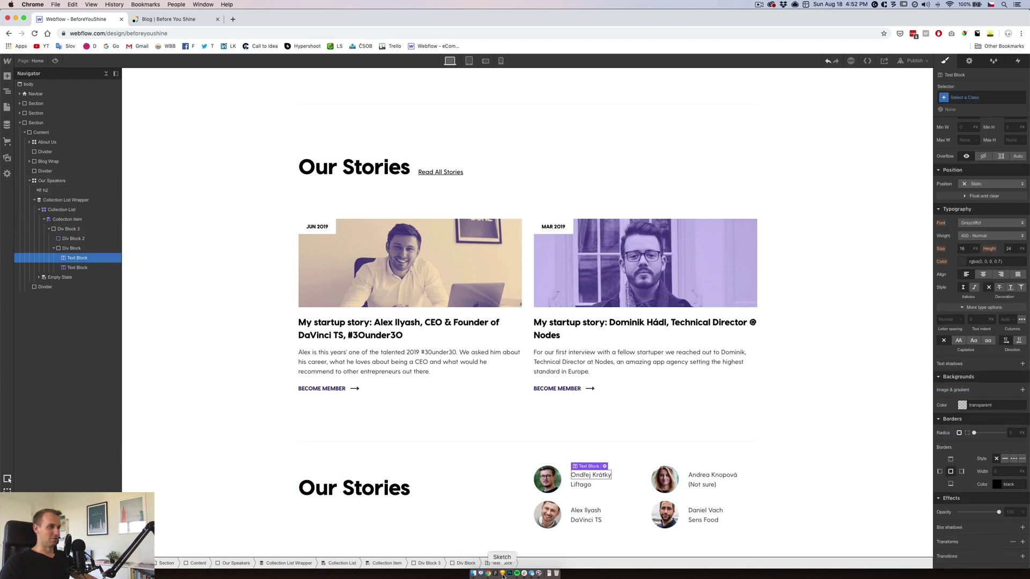
pyautogui.click(515, 551)
pyautogui.click(617, 295)
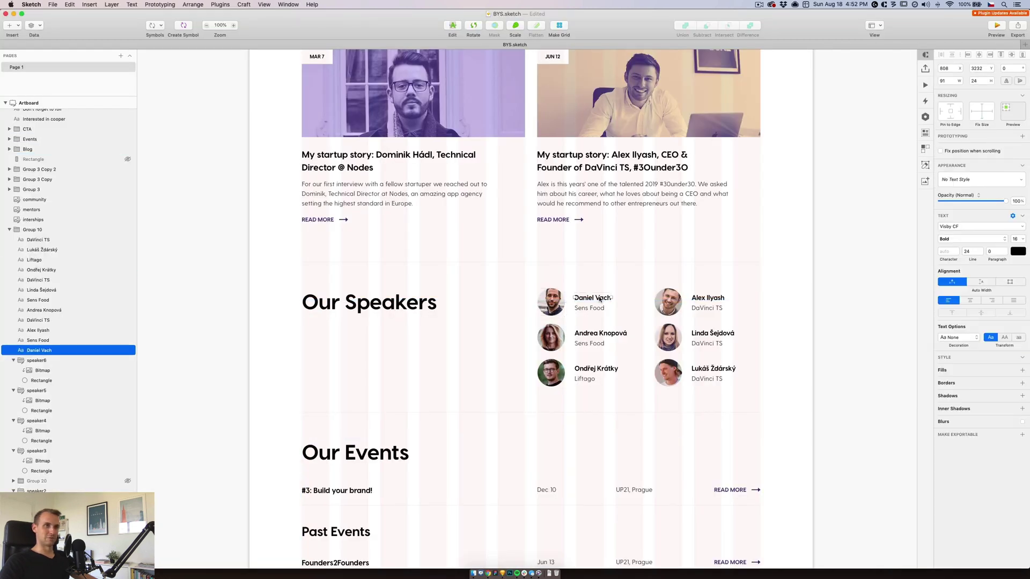
pyautogui.click(488, 573)
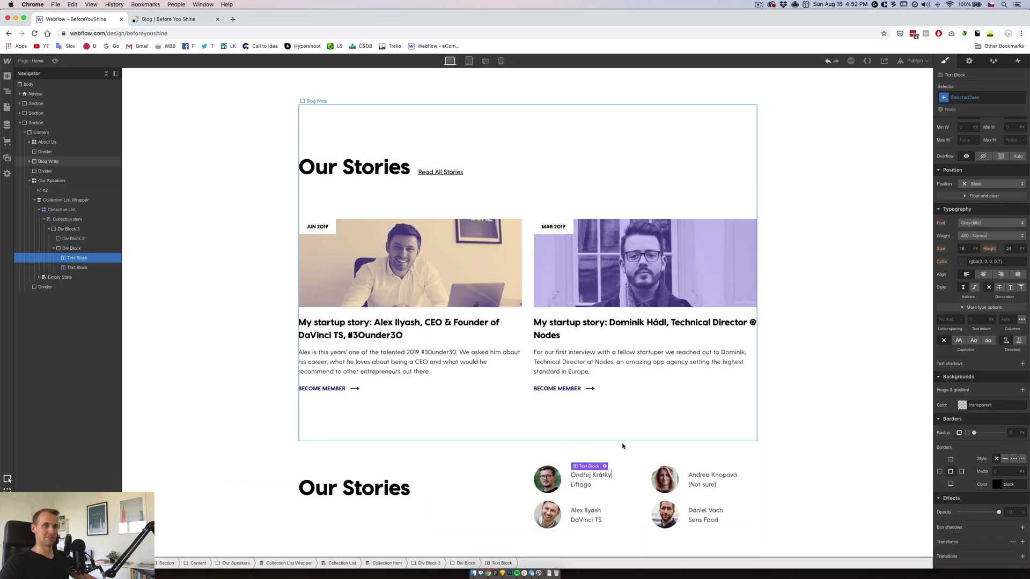
pyautogui.click(967, 225)
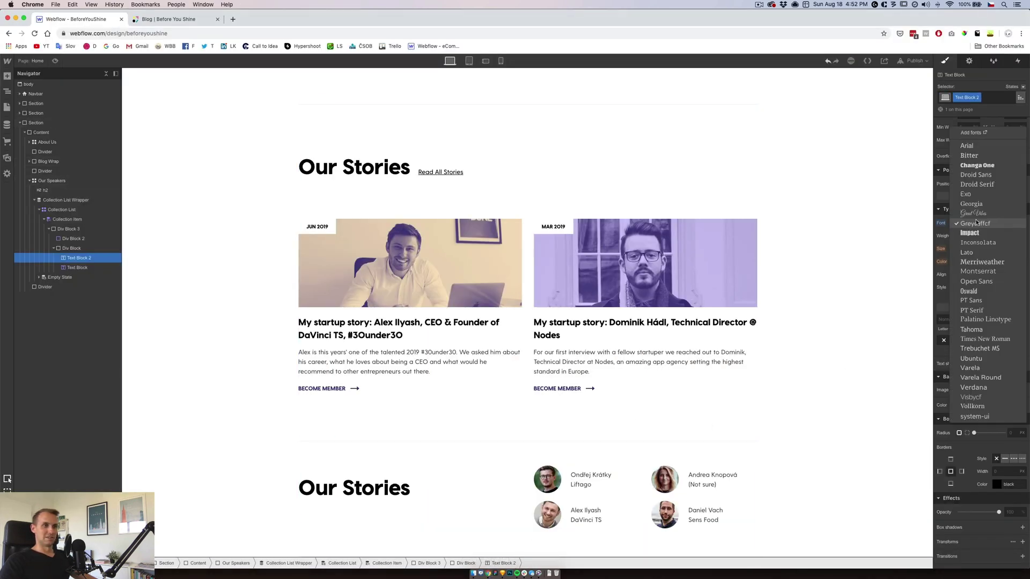
pyautogui.click(763, 233)
pyautogui.scroll(3, 766, 238)
pyautogui.scroll(3, 765, 238)
pyautogui.scroll(4, 767, 233)
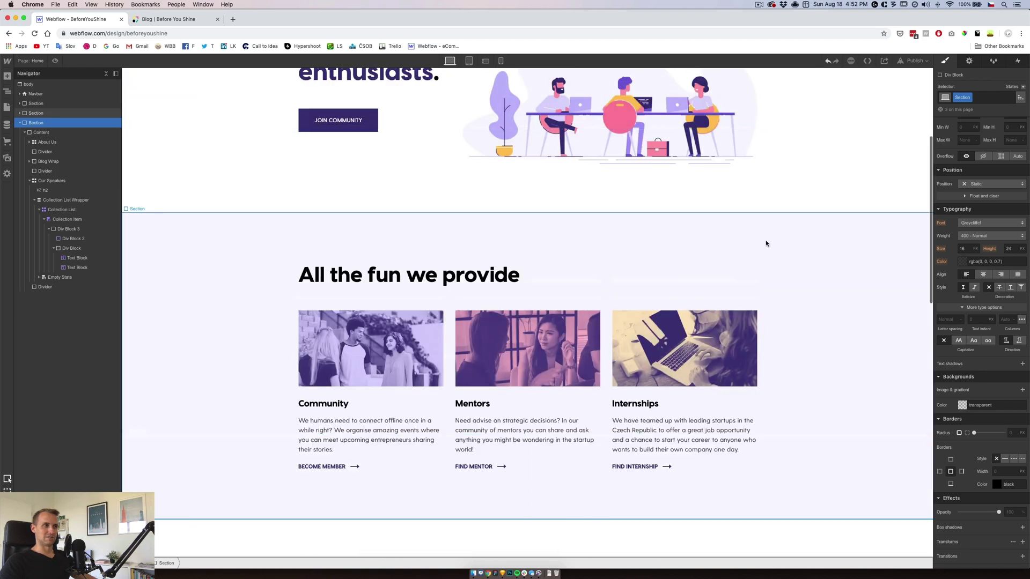
pyautogui.scroll(4, 767, 233)
pyautogui.scroll(-5, 765, 240)
pyautogui.scroll(-5, 765, 240)
pyautogui.scroll(-5, 765, 240)
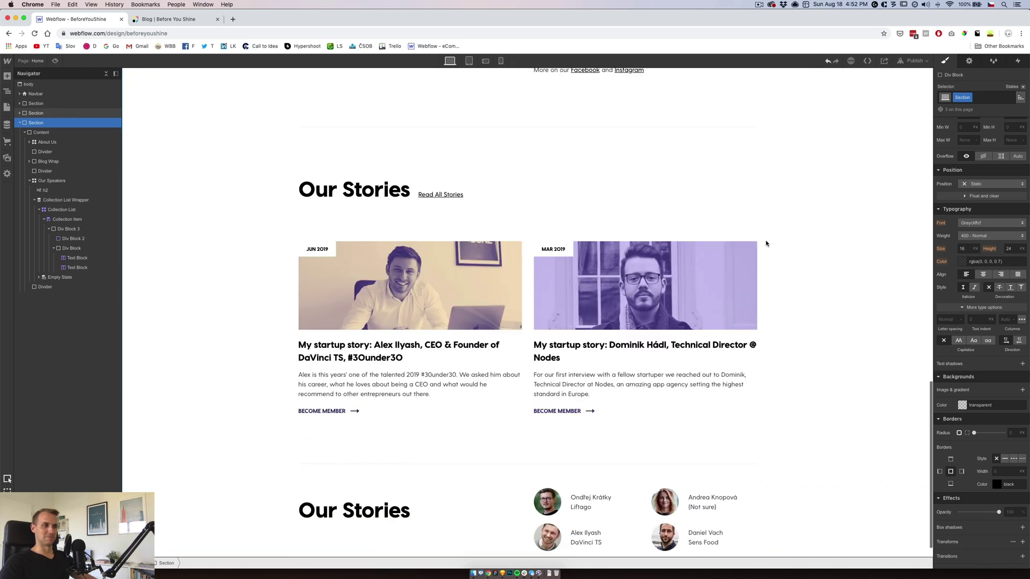
pyautogui.click(607, 476)
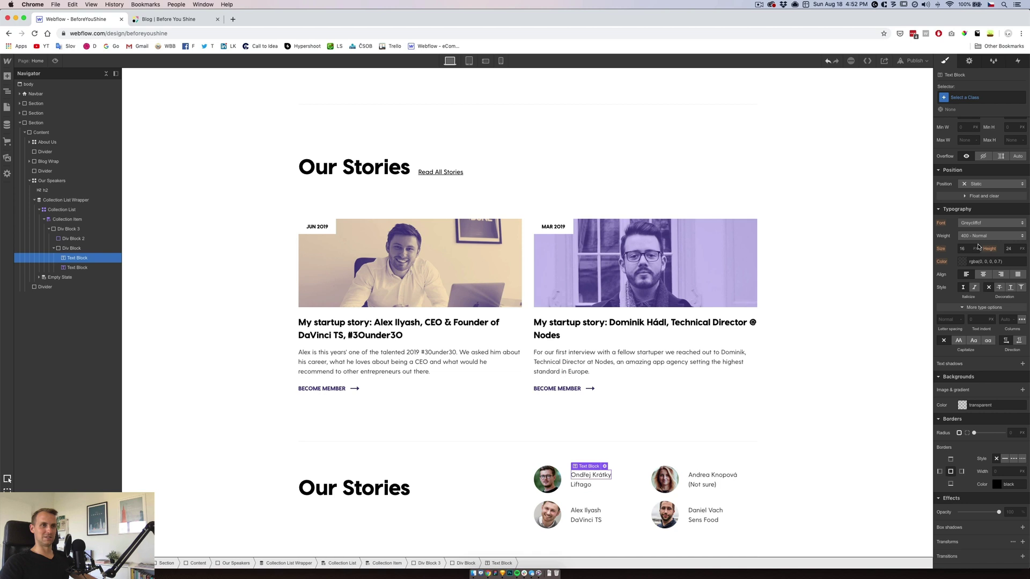
pyautogui.click(981, 225)
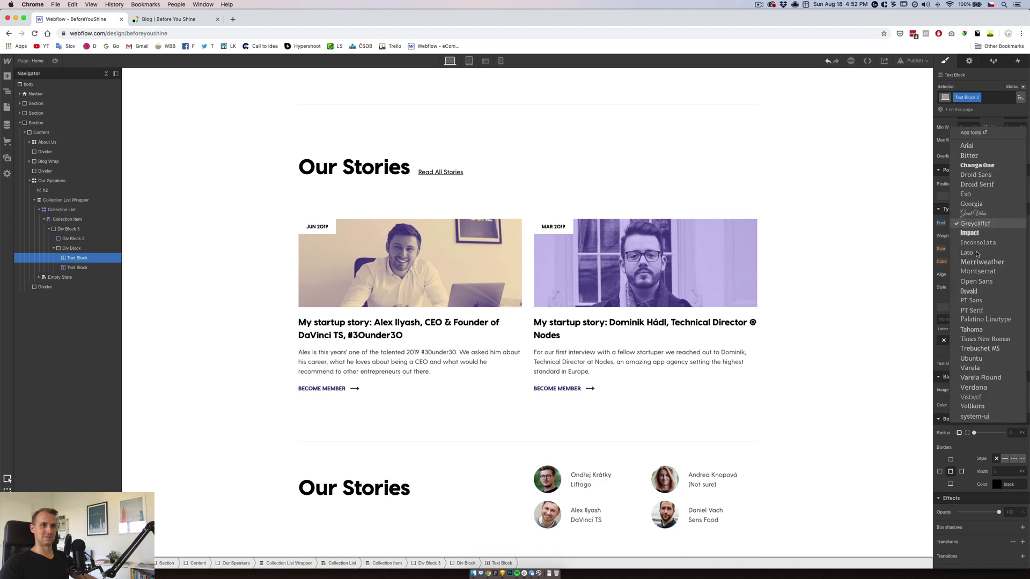
pyautogui.click(973, 397)
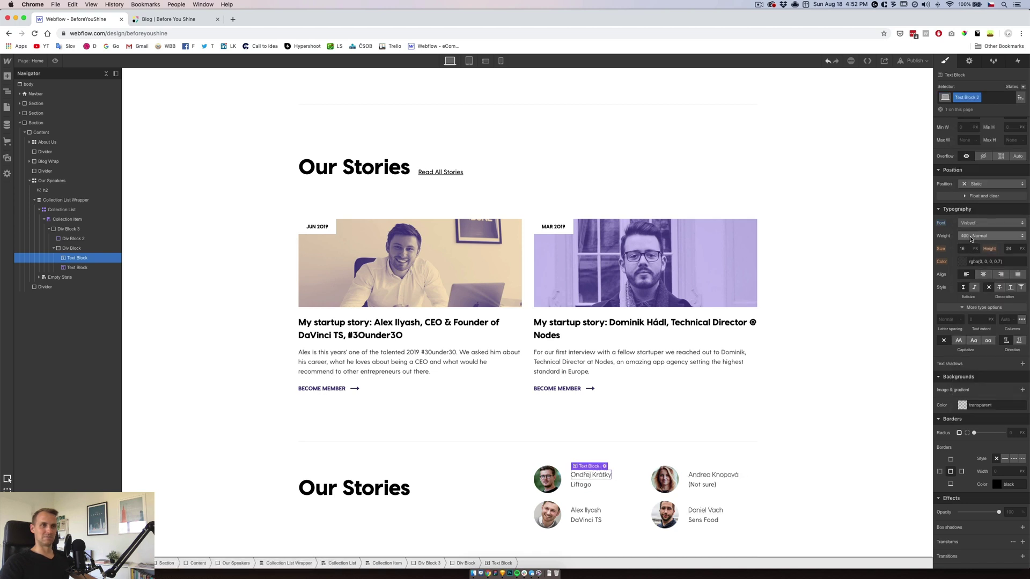
pyautogui.click(978, 236)
pyautogui.click(976, 264)
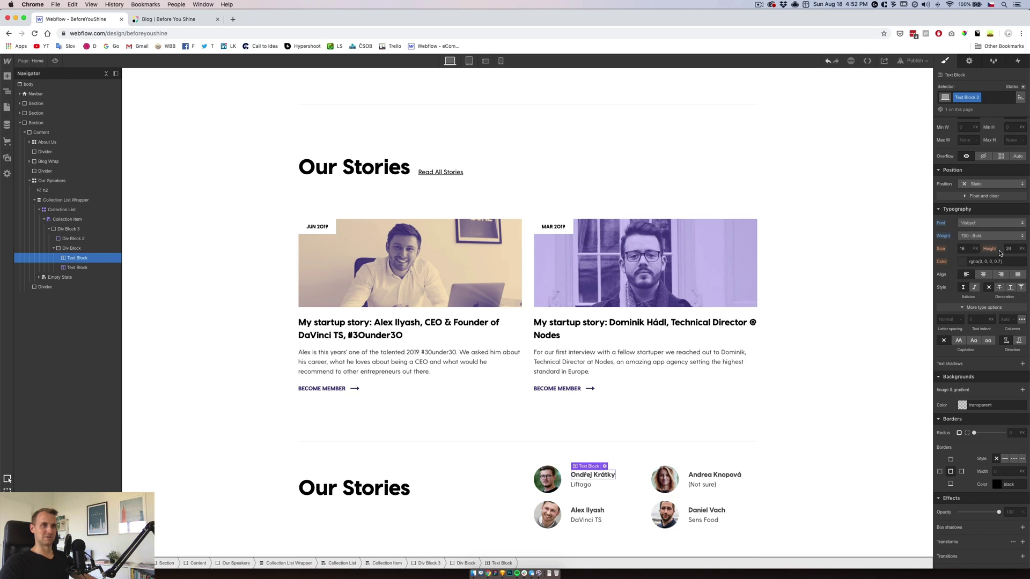
pyautogui.click(964, 262)
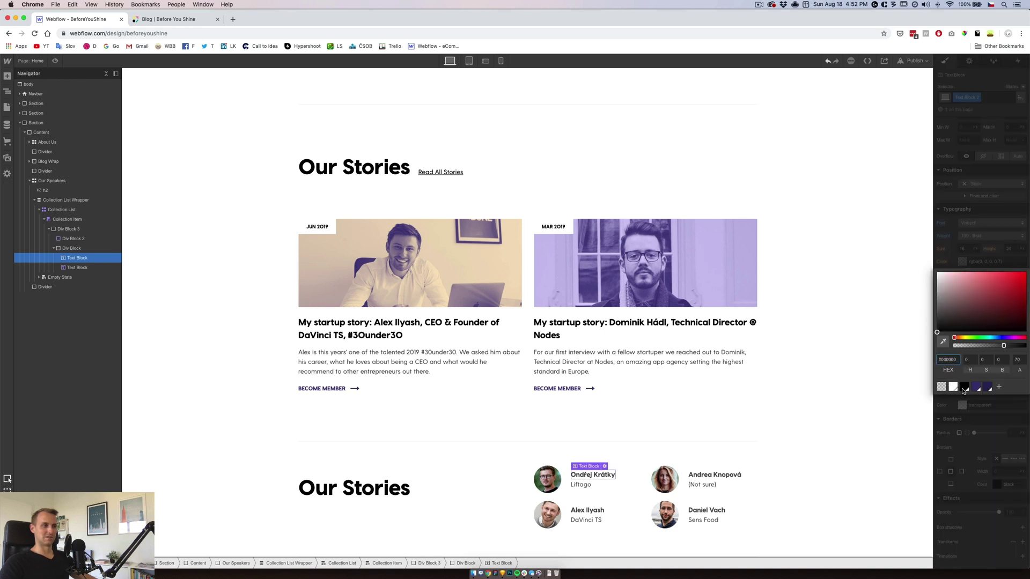
pyautogui.click(73, 238)
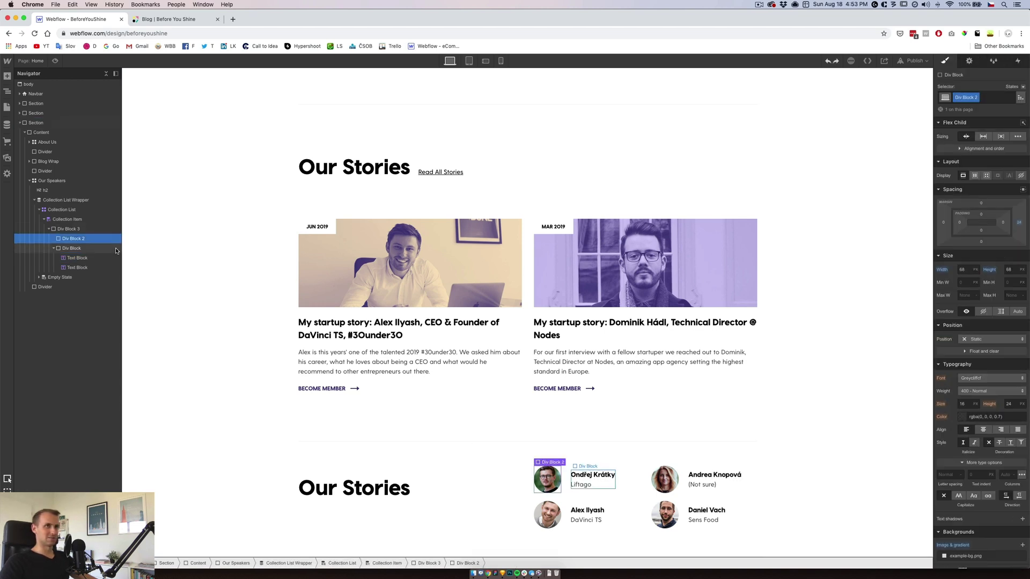
# Rename the avatar's class to Speaker Home Avatar and its parent's to Speaker Home Item Wrap
pyautogui.doubleClick(972, 97)
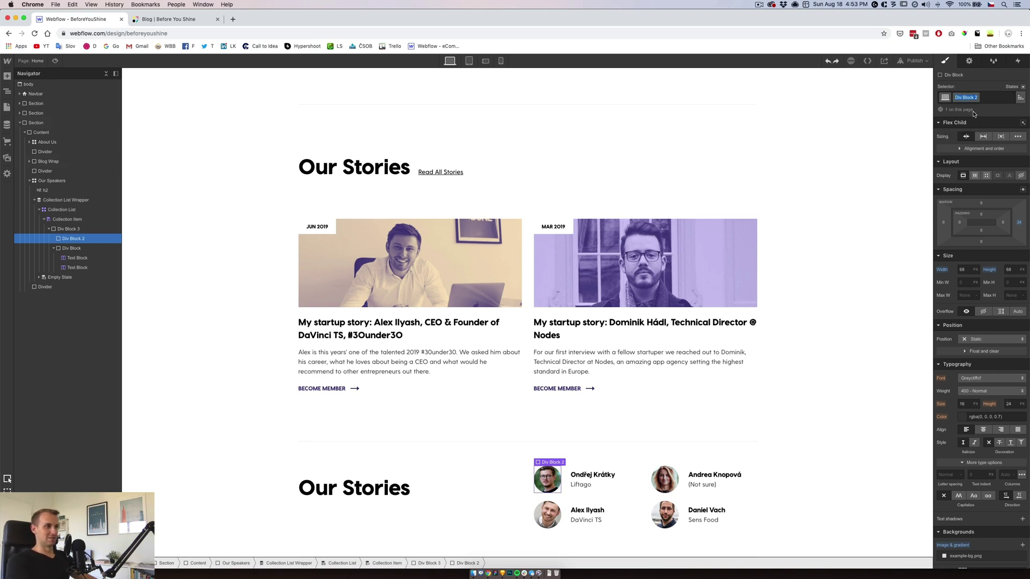
pyautogui.write('Spe')
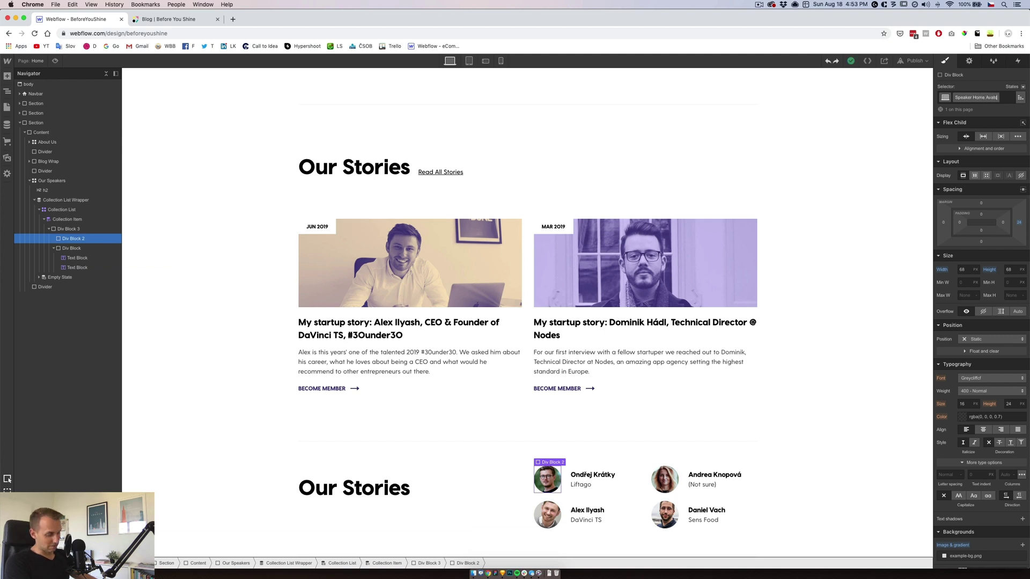
pyautogui.write('aker')
pyautogui.press('Return')
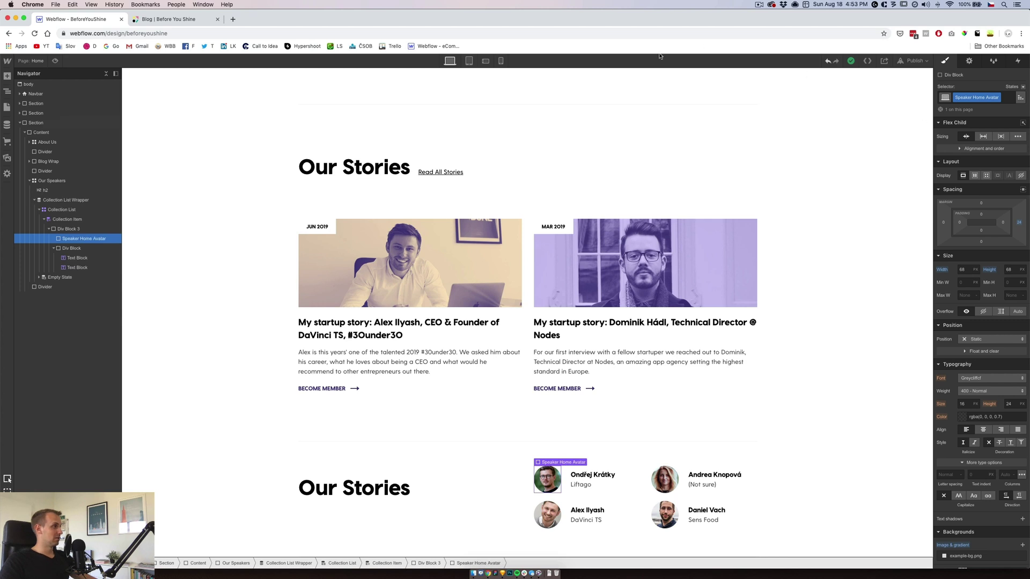
pyautogui.click(69, 229)
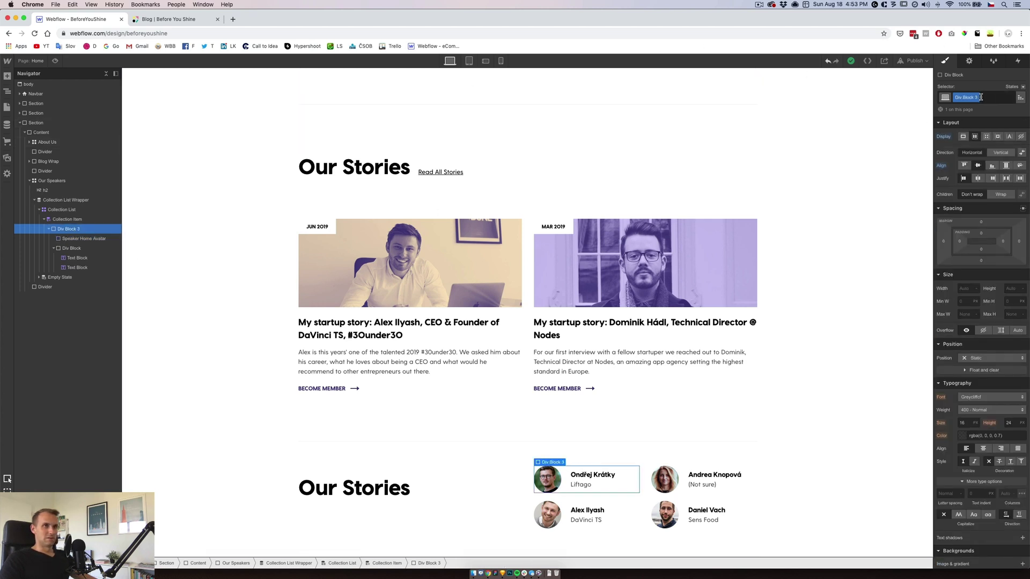
pyautogui.write('Speaker Home Item Wrap')
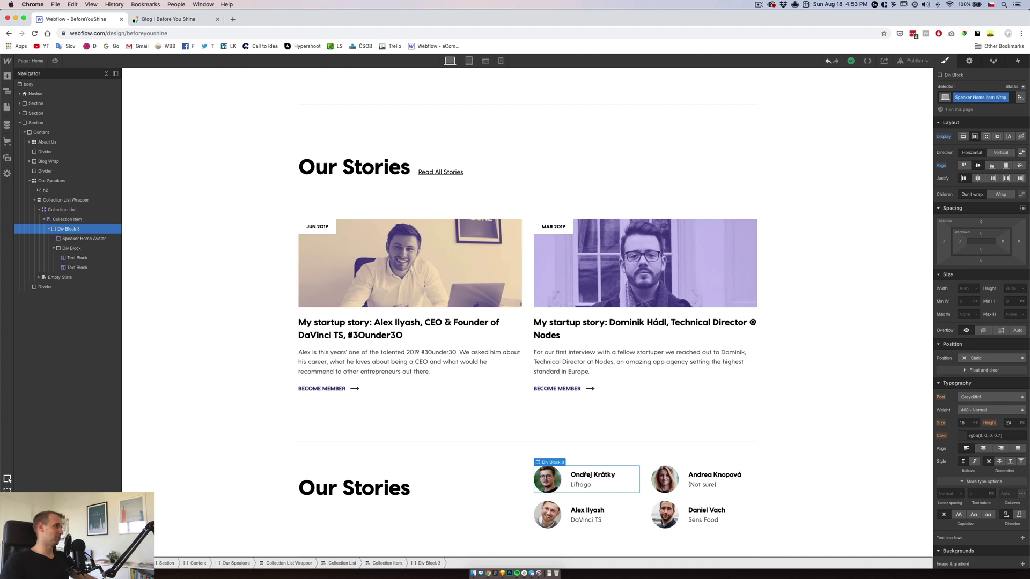
pyautogui.press('Return')
# Collapse the name block, item wrap, collection list and Our Speakers section in the structure tree
pyautogui.click(71, 249)
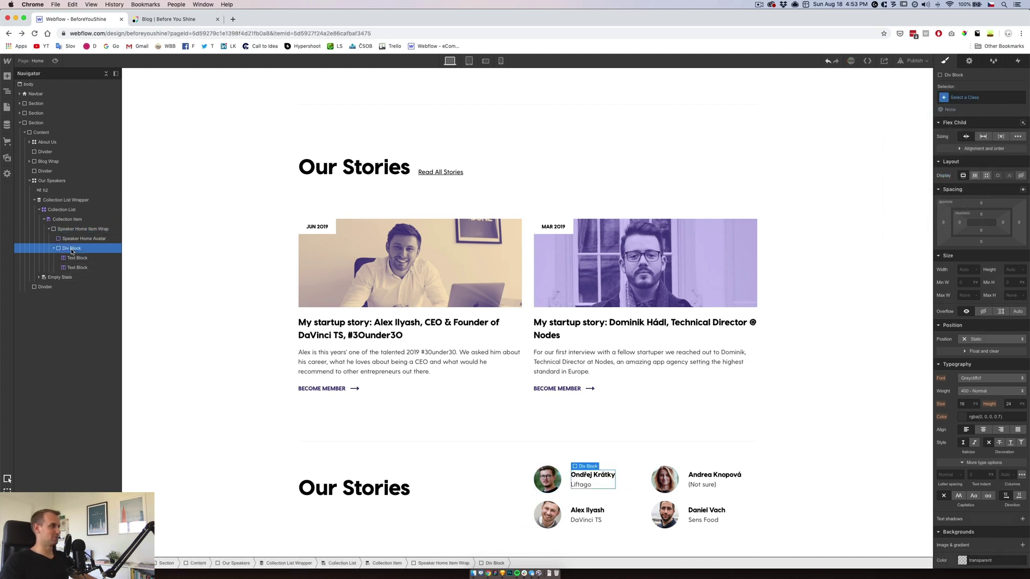
pyautogui.click(54, 249)
pyautogui.click(63, 229)
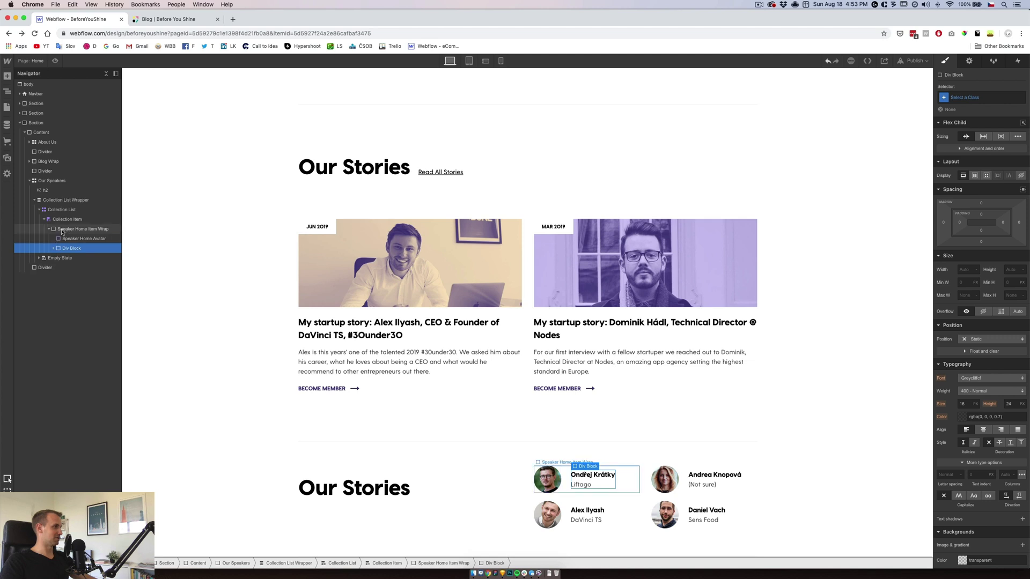
pyautogui.click(51, 230)
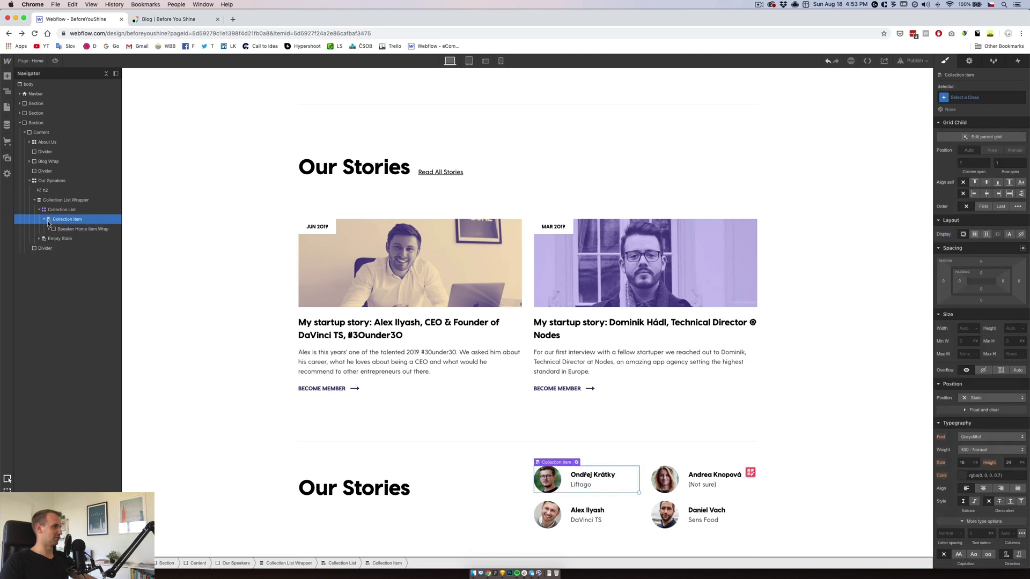
pyautogui.click(45, 220)
pyautogui.click(43, 211)
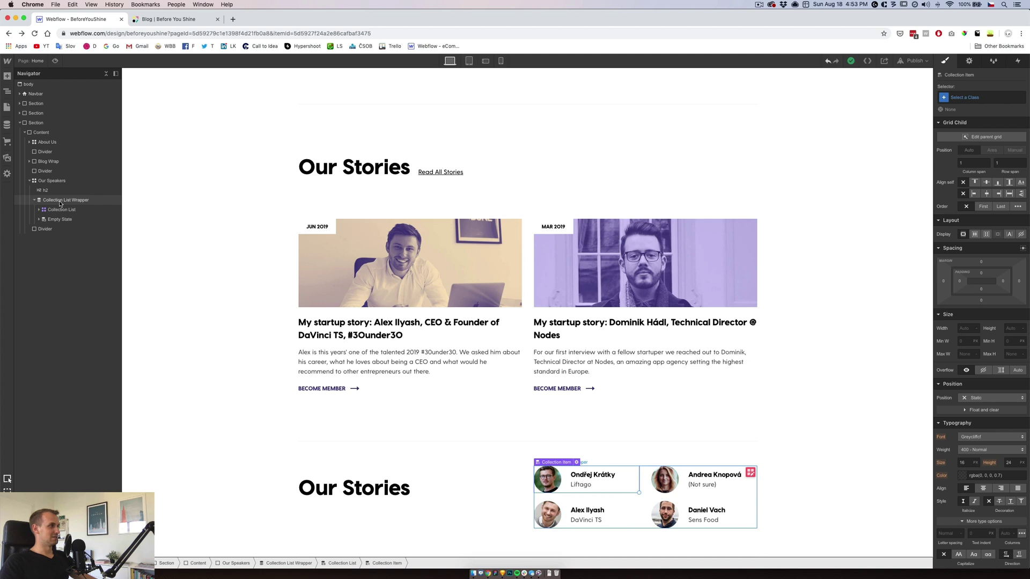
pyautogui.click(47, 201)
pyautogui.click(30, 181)
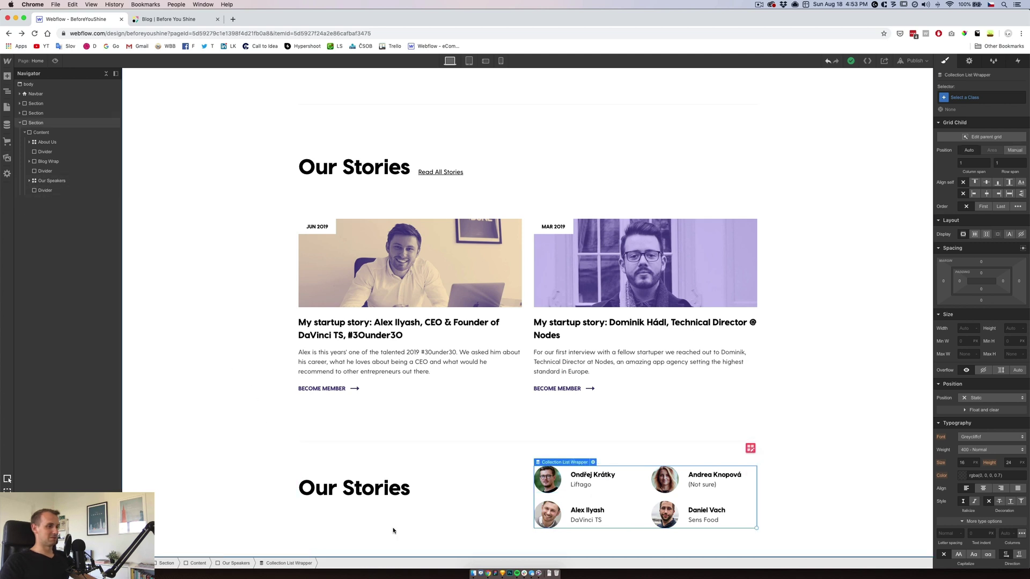
# Copy the 'Our Speakers' heading text from the Sketch mockup
pyautogui.click(502, 573)
pyautogui.click(381, 291)
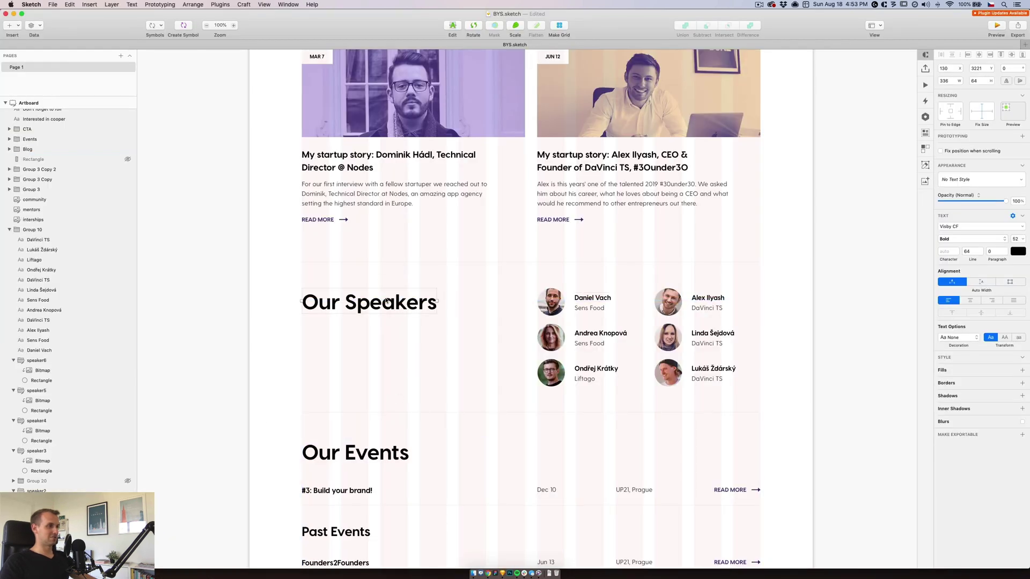
pyautogui.doubleClick(387, 300)
pyautogui.press('super+c')
pyautogui.press('Escape')
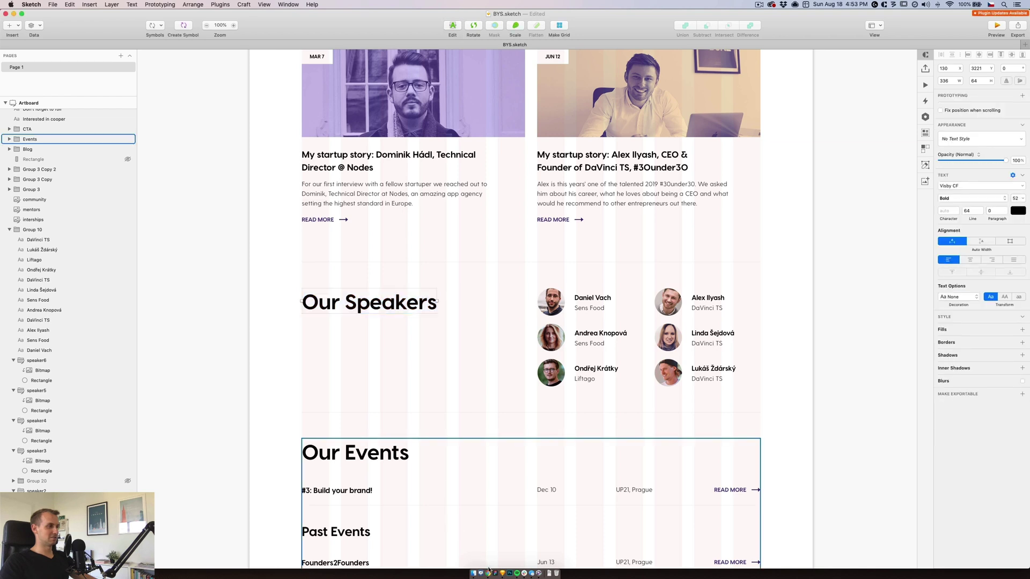
pyautogui.press('super+Tab')
# Replace the 'Our Stories' heading text with the pasted 'Our Speakers'
pyautogui.click(369, 494)
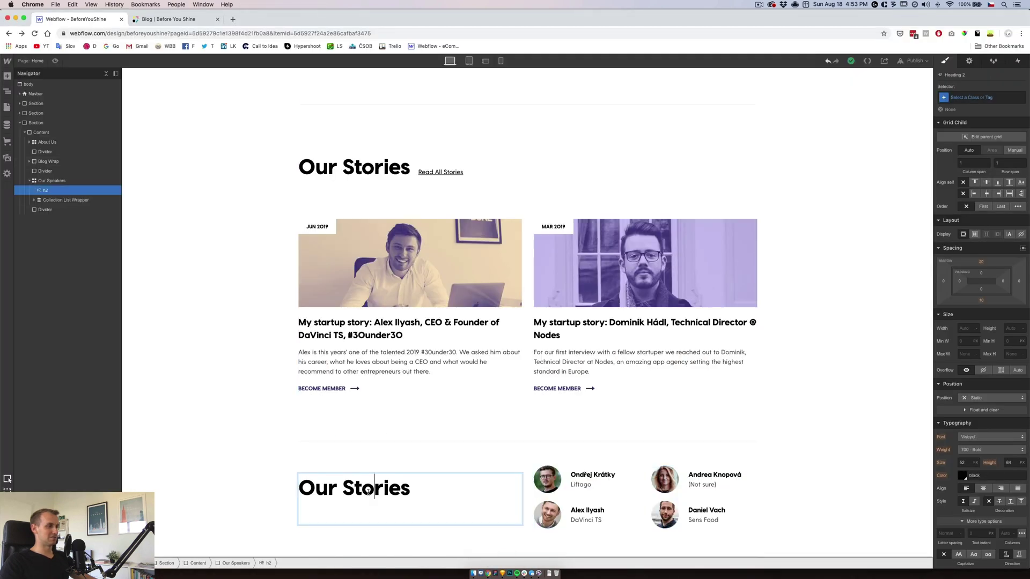
pyautogui.doubleClick(368, 495)
pyautogui.press('super+v')
pyautogui.press('Escape')
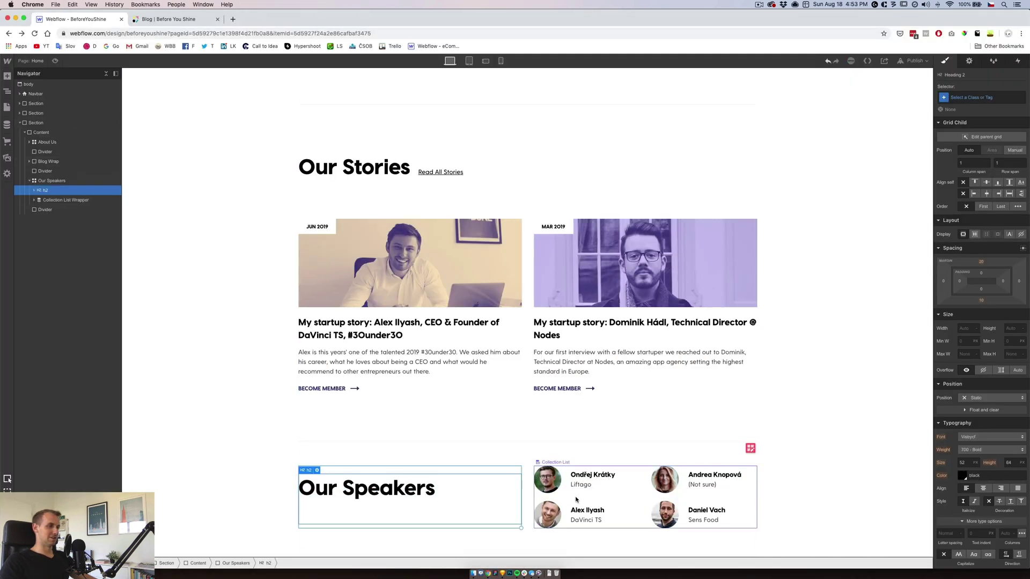
# Remove the separate Bold Text span from the Our Speakers heading
pyautogui.click(570, 498)
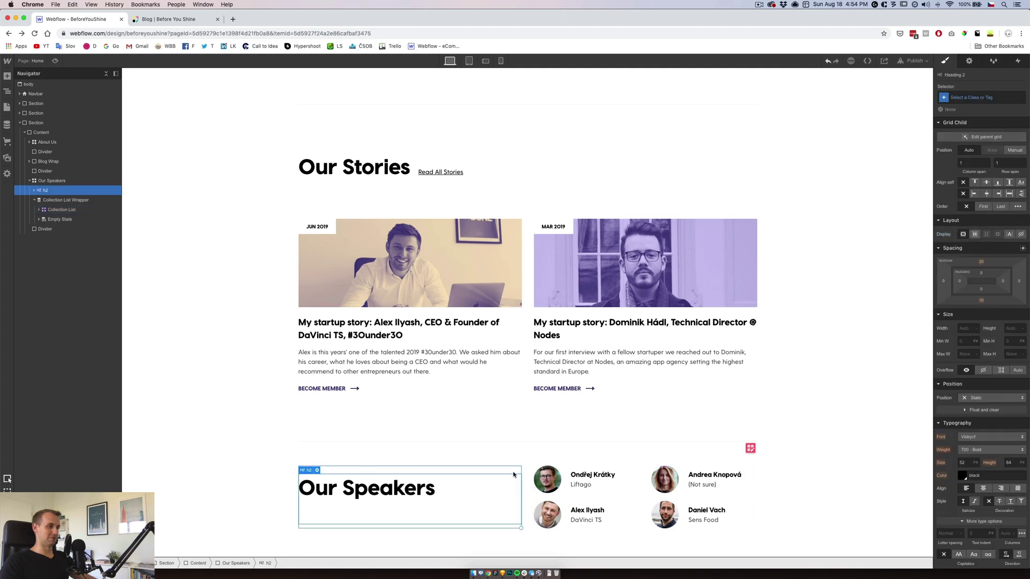
pyautogui.click(426, 493)
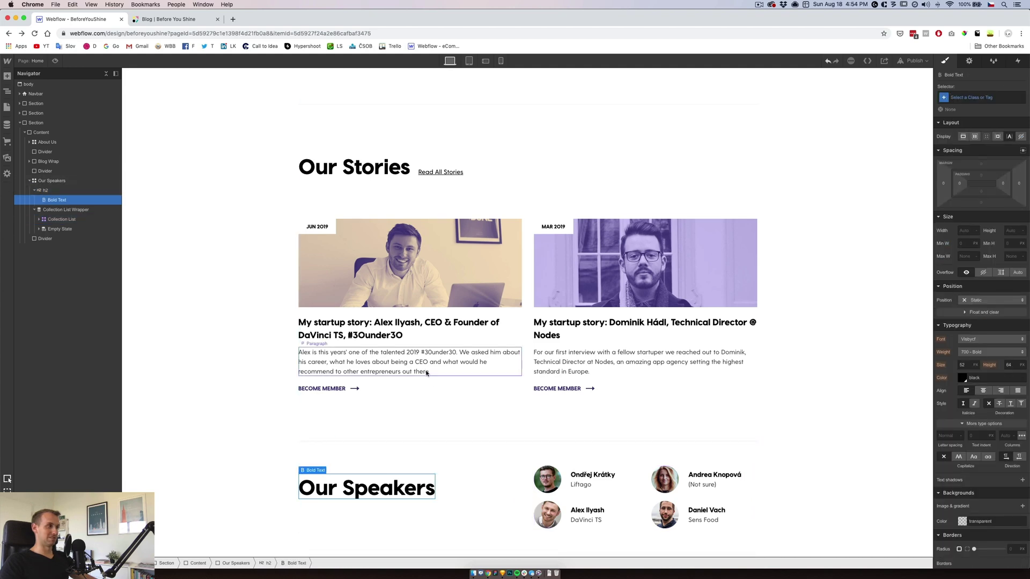
pyautogui.scroll(5, 425, 385)
pyautogui.scroll(-2, 425, 385)
pyautogui.scroll(-3, 411, 384)
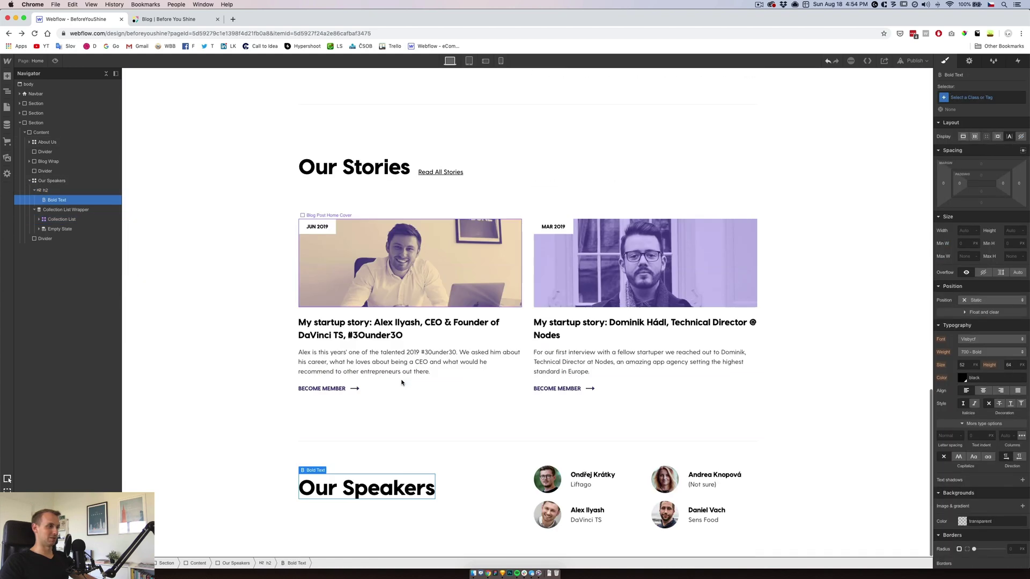
pyautogui.doubleClick(378, 487)
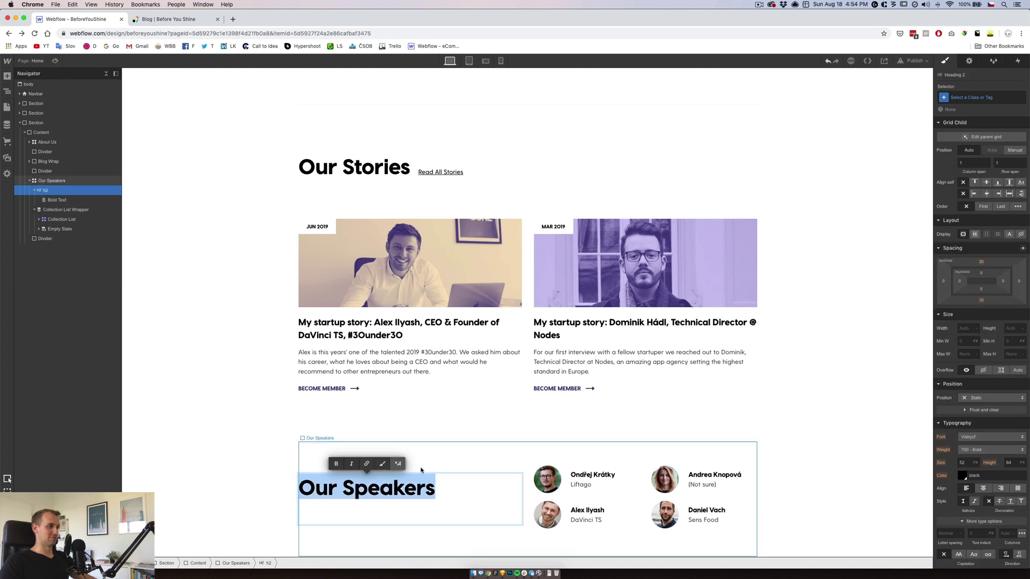
pyautogui.press('Escape')
# Rename the speaker grid's class to Speaker Home Wrap
pyautogui.click(636, 493)
pyautogui.click(981, 96)
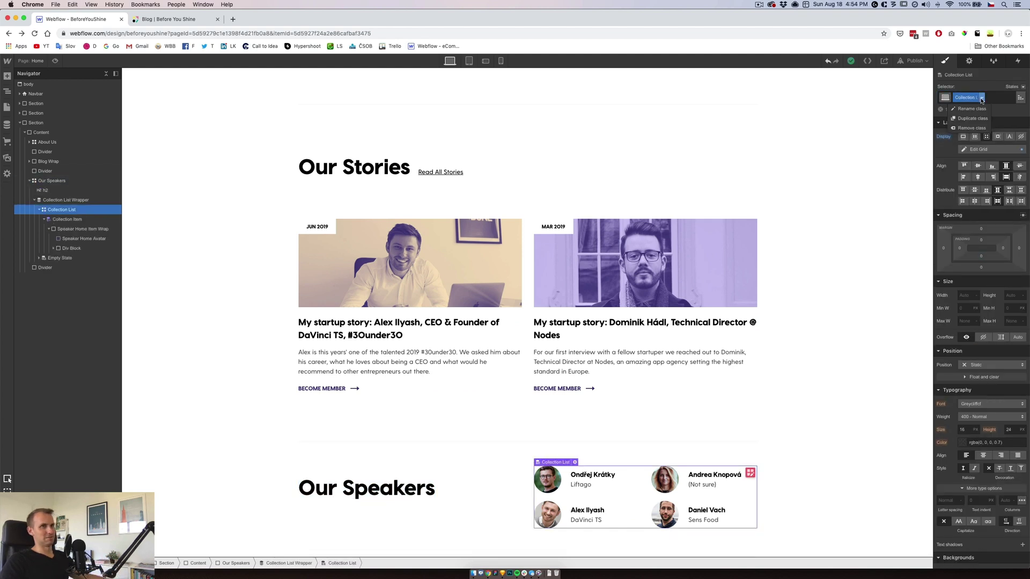
pyautogui.click(980, 108)
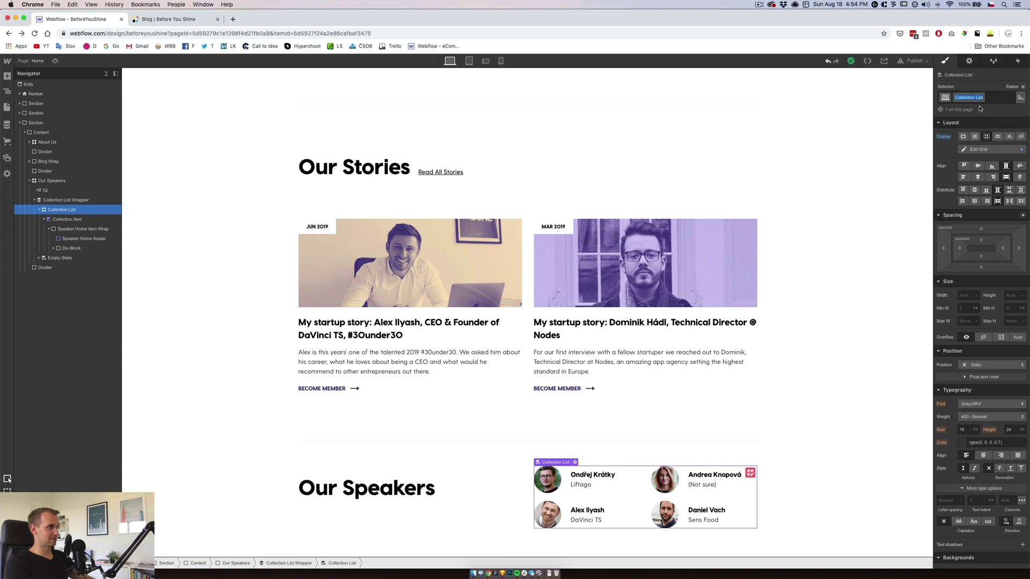
pyautogui.write('Speaker Home')
pyautogui.write(' Wrap')
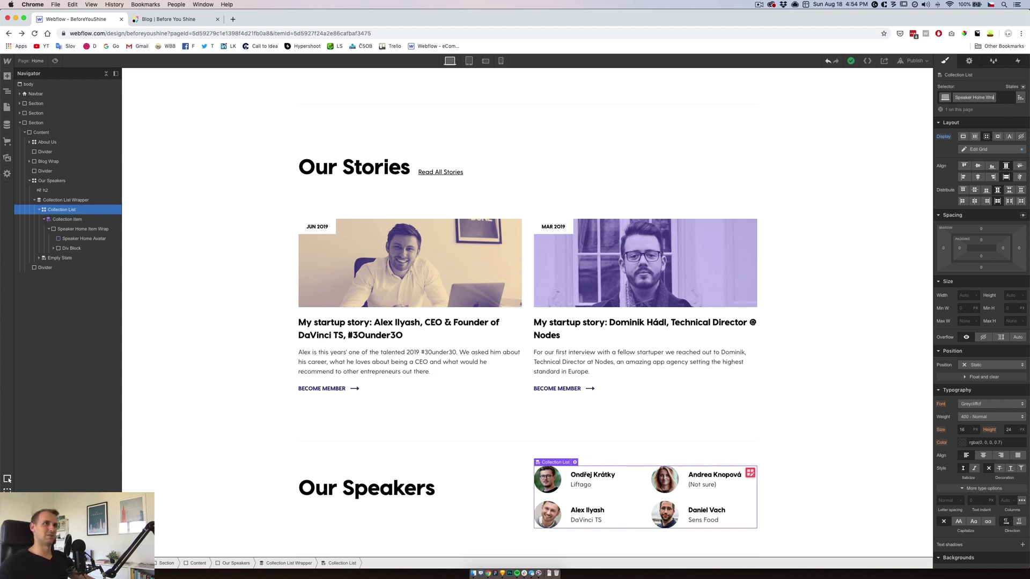
pyautogui.press('Return')
# Give the speaker grid a 20 px top margin and 10 px bottom margin
pyautogui.click(979, 231)
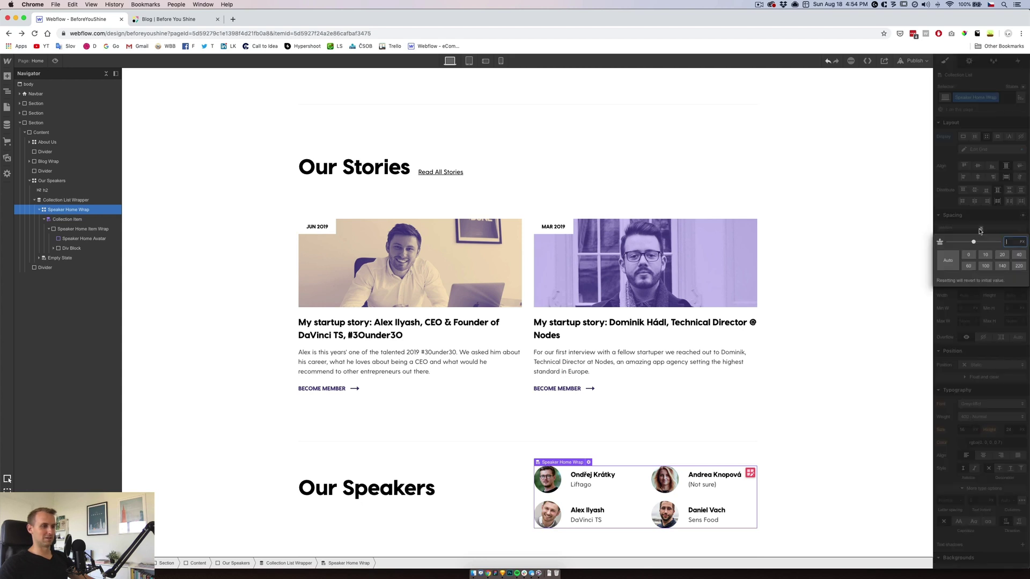
pyautogui.write('20')
pyautogui.press('Return')
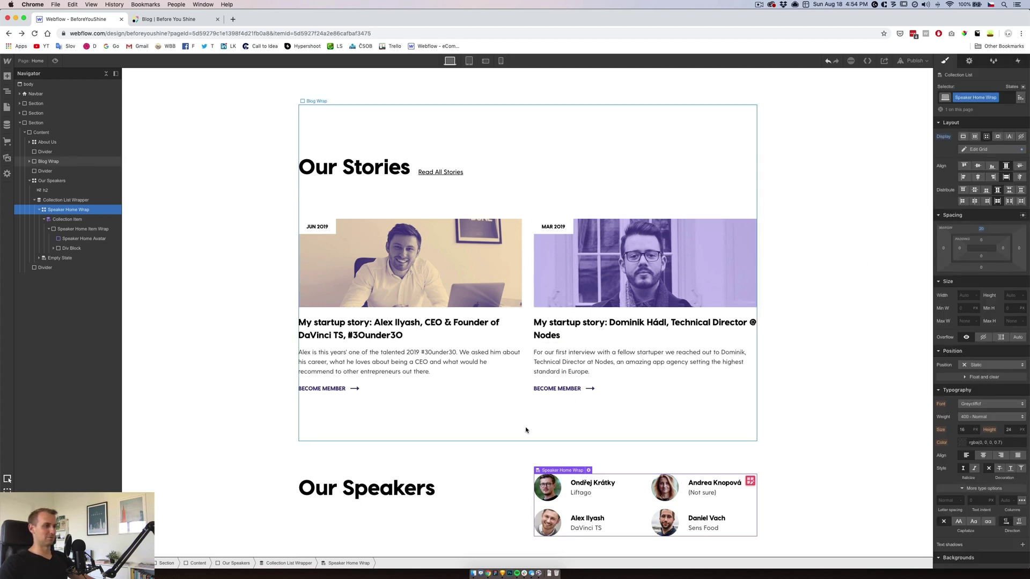
pyautogui.scroll(-1, 527, 427)
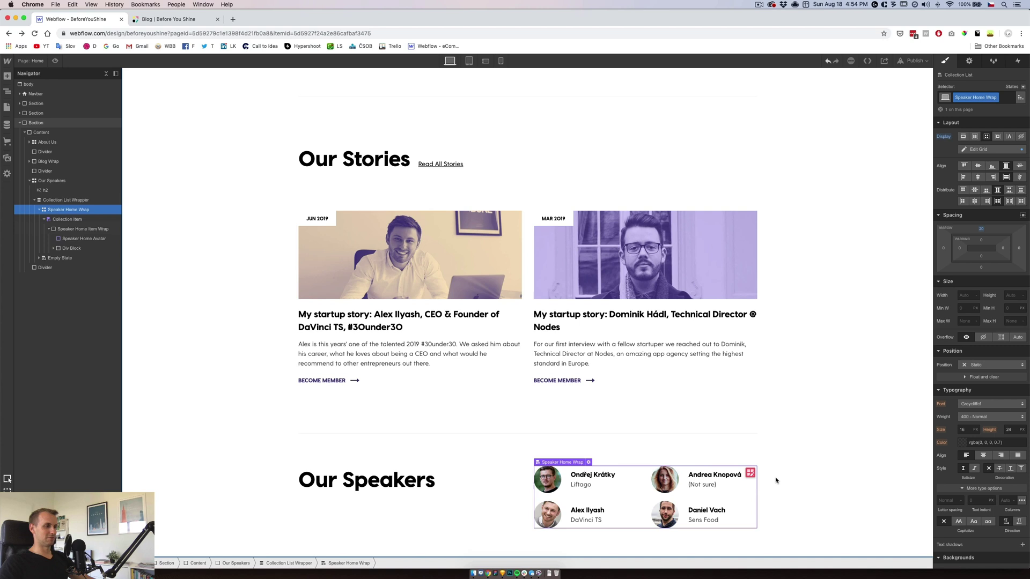
pyautogui.click(501, 455)
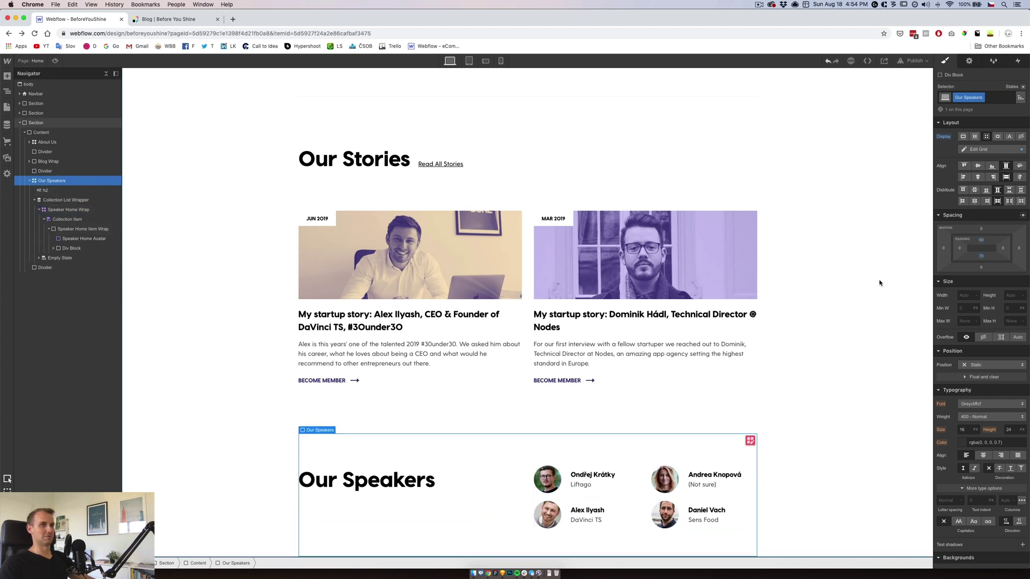
pyautogui.click(420, 483)
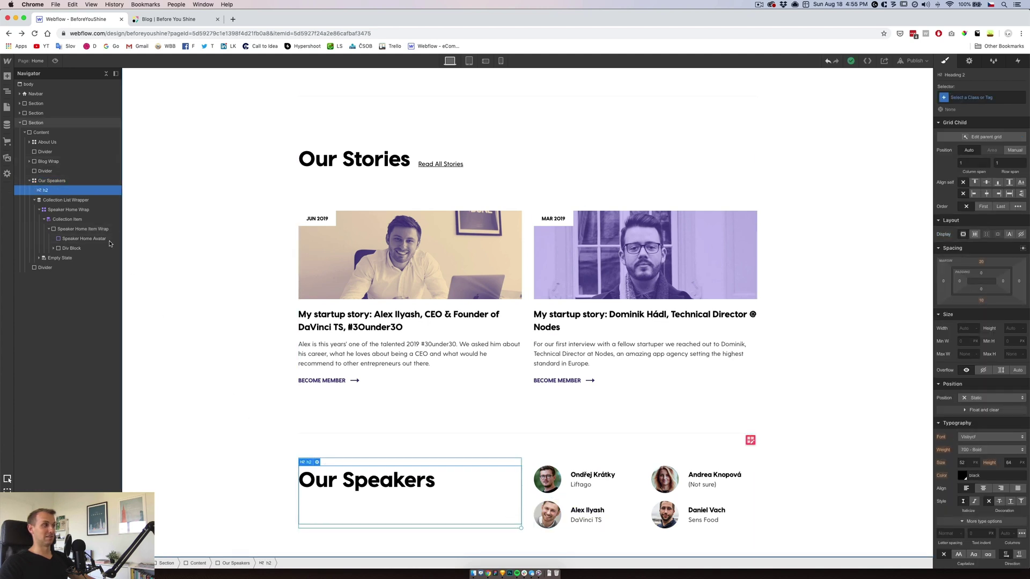
pyautogui.click(53, 211)
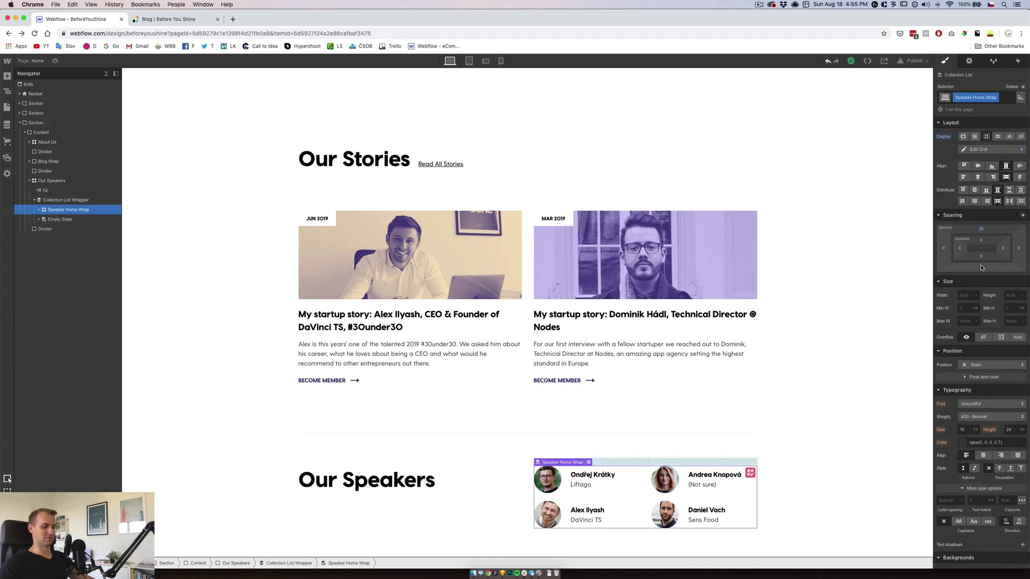
pyautogui.click(980, 267)
pyautogui.write('0')
pyautogui.press('Return')
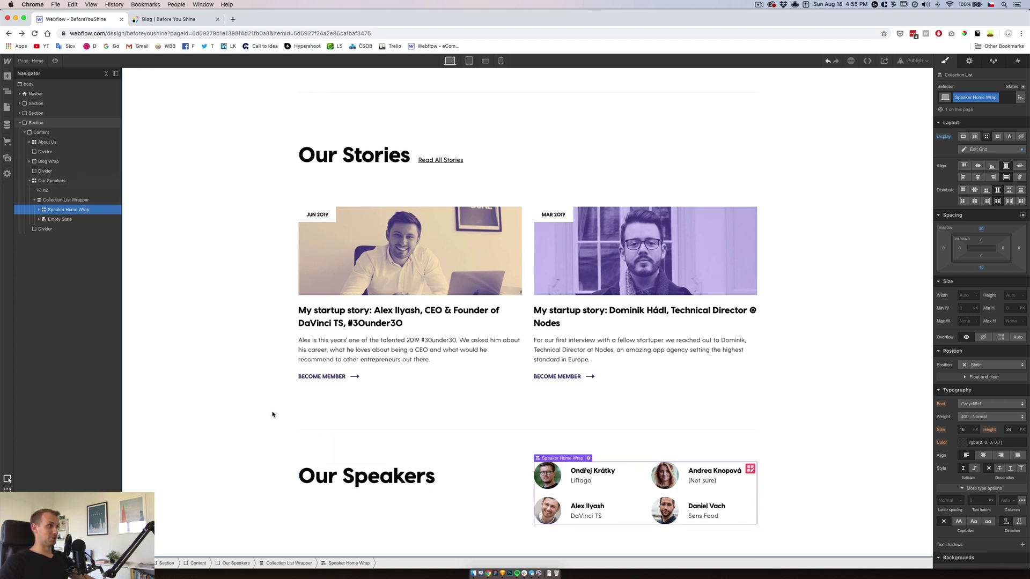
# Start a new item in the Our Speakers CMS collection
pyautogui.click(7, 107)
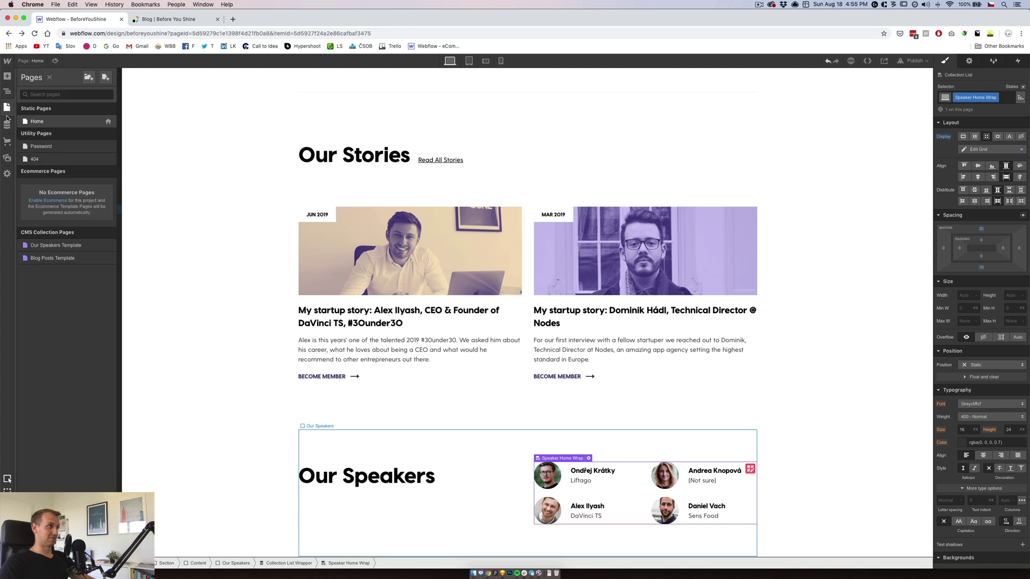
pyautogui.click(6, 124)
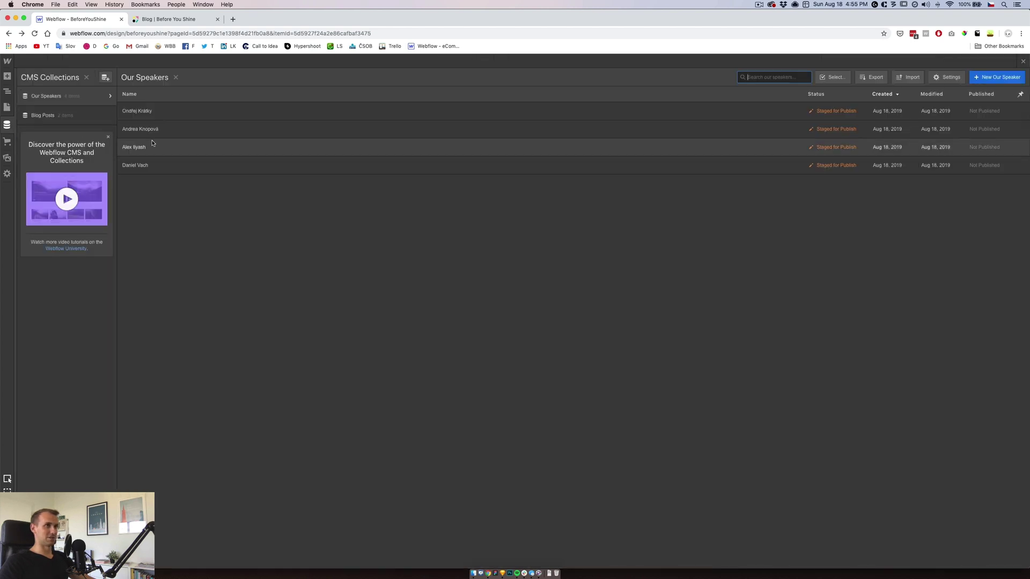
pyautogui.click(992, 78)
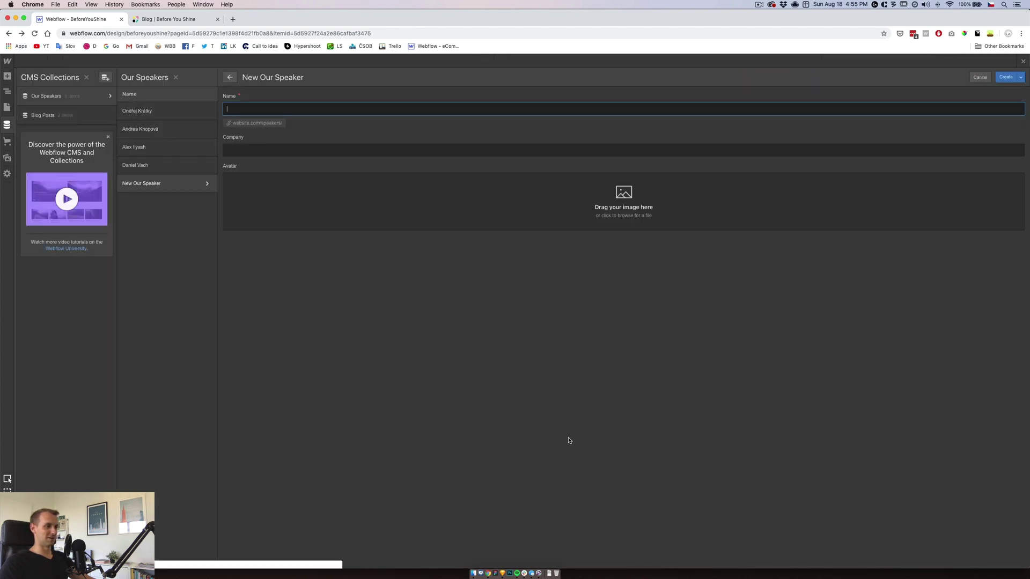
# Copy the new speaker's name from the Sketch mockup
pyautogui.click(499, 573)
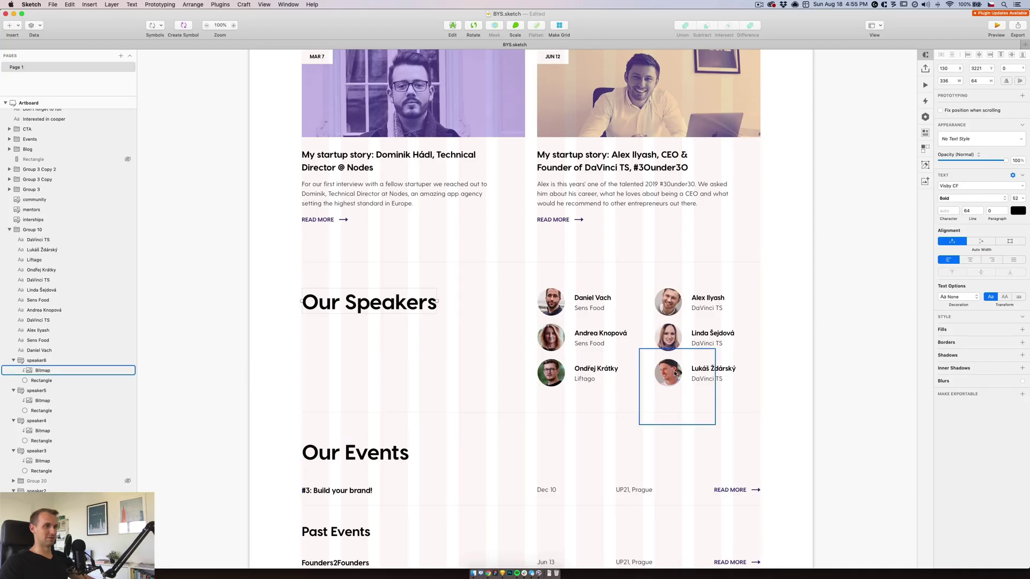
pyautogui.doubleClick(719, 368)
pyautogui.hotkey('ctrl', 'c')
pyautogui.doubleClick(729, 370)
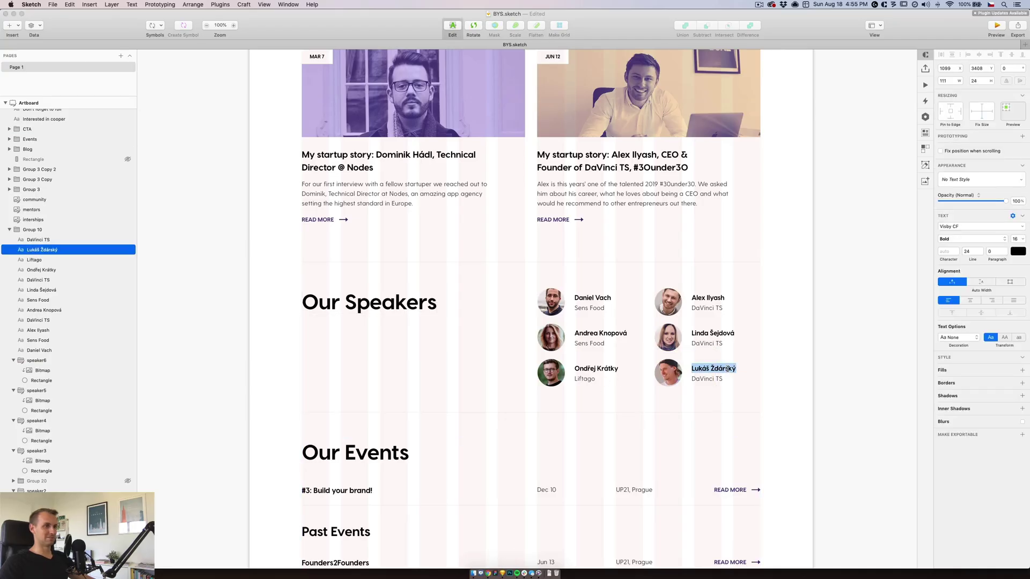
pyautogui.click(486, 573)
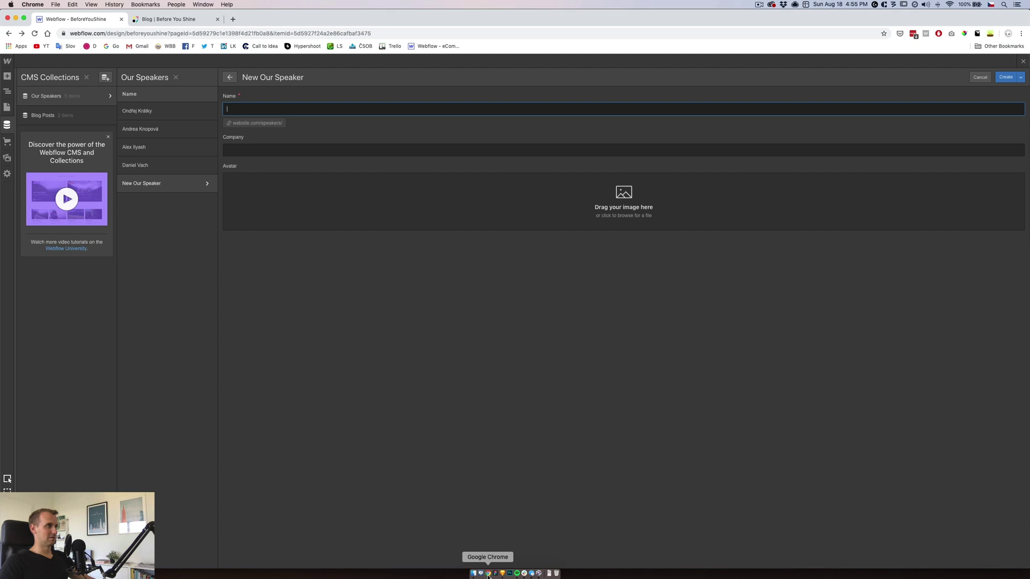
pyautogui.hotkey('ctrl', 'v')
pyautogui.press('Tab')
pyautogui.write('(Coffee Something)')
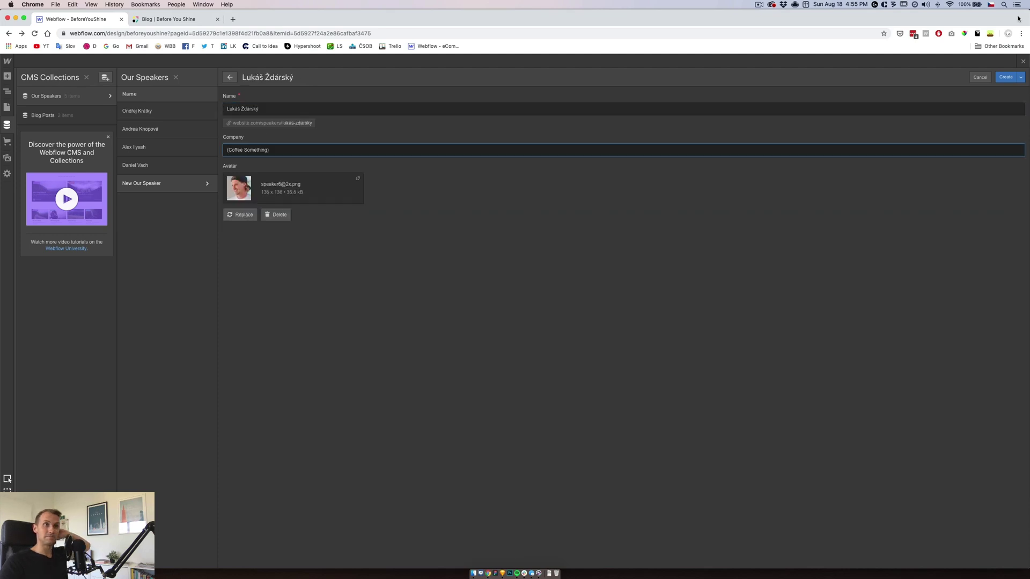
pyautogui.click(1005, 76)
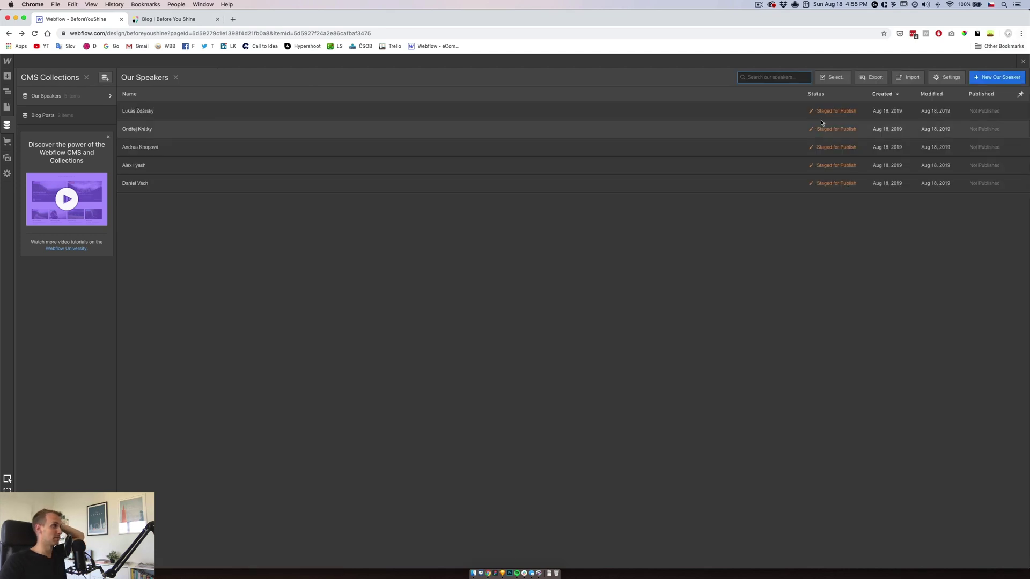
pyautogui.click(7, 106)
pyautogui.scroll(-1, 677, 513)
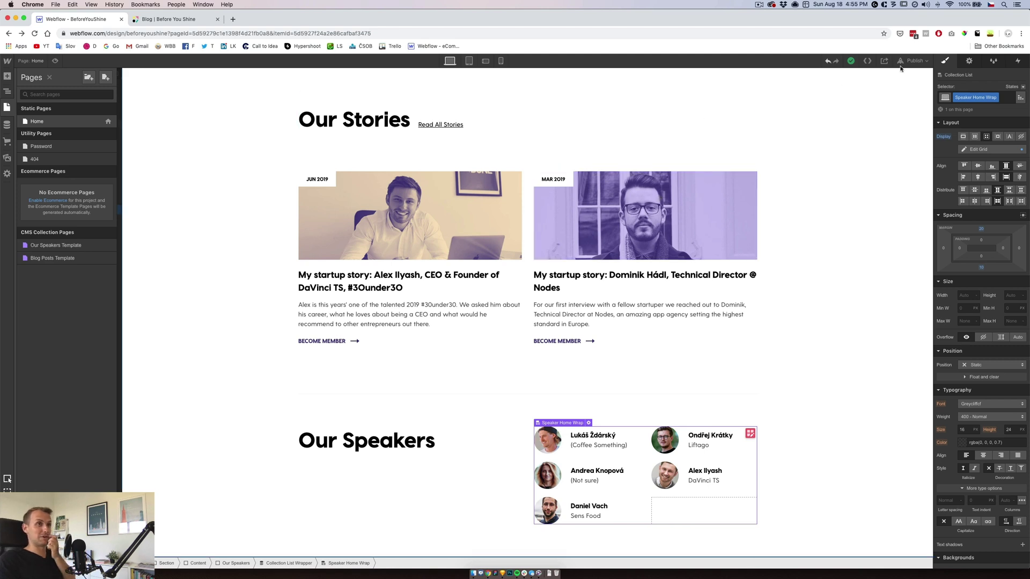
# Limit the speaker list to 10 items, sorted by Created On, newest to oldest
pyautogui.click(970, 63)
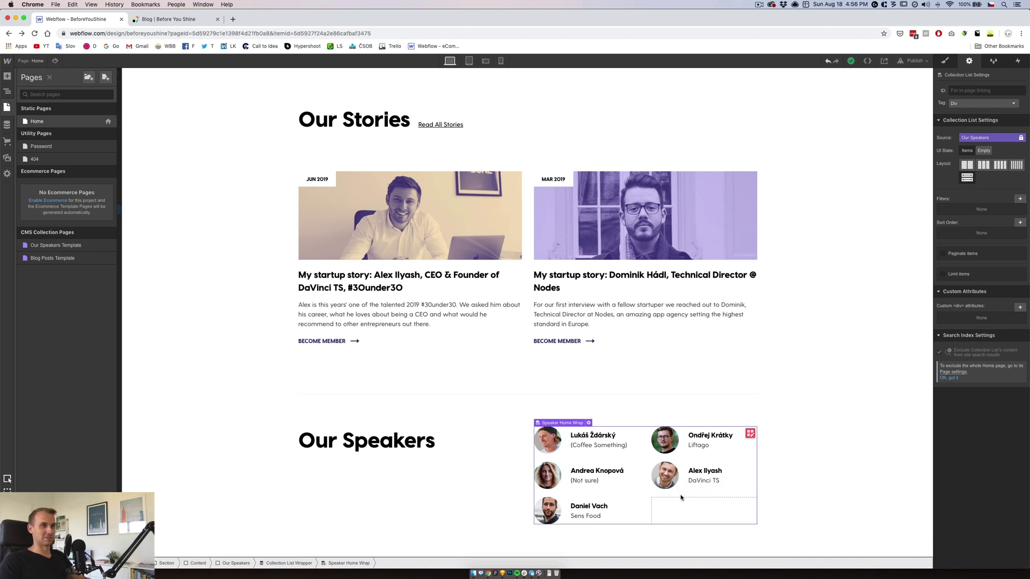
pyautogui.click(943, 274)
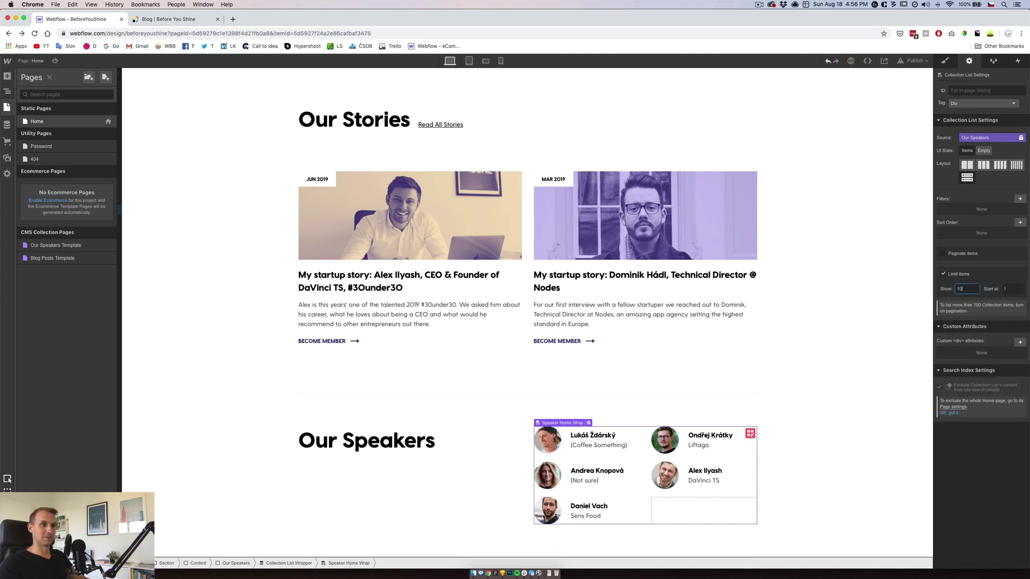
pyautogui.click(1021, 224)
pyautogui.click(967, 252)
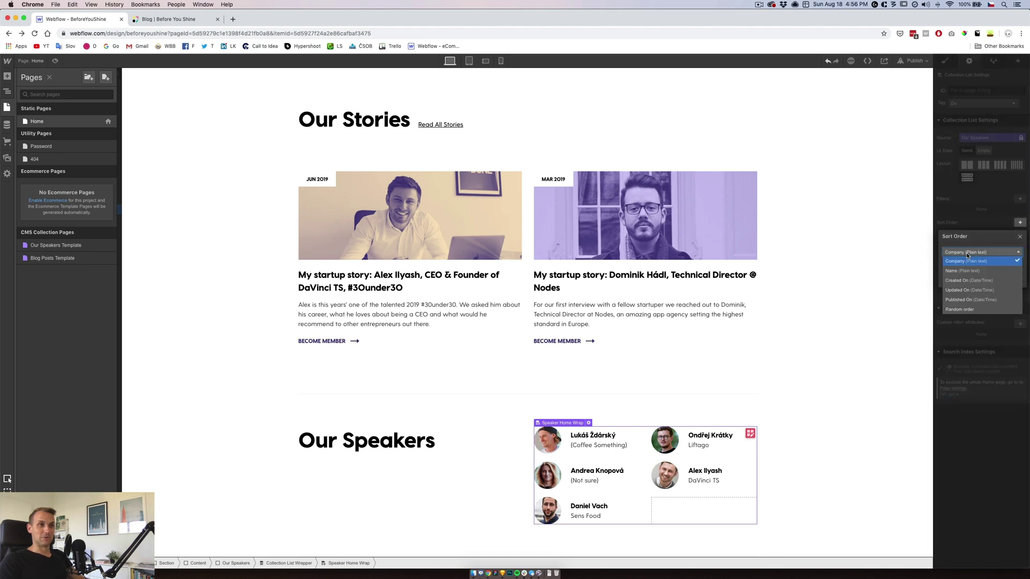
pyautogui.click(959, 281)
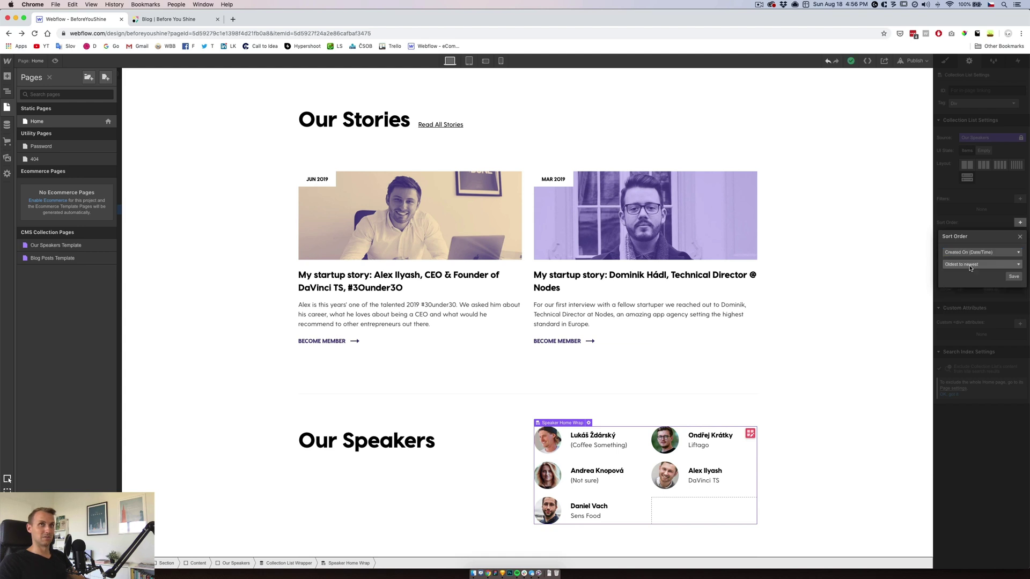
pyautogui.click(970, 266)
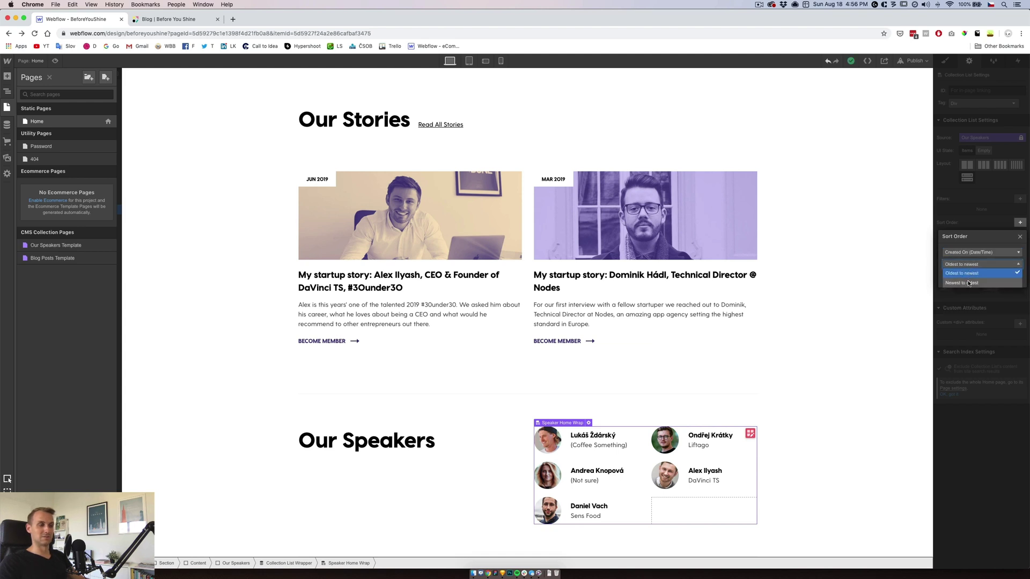
pyautogui.click(968, 284)
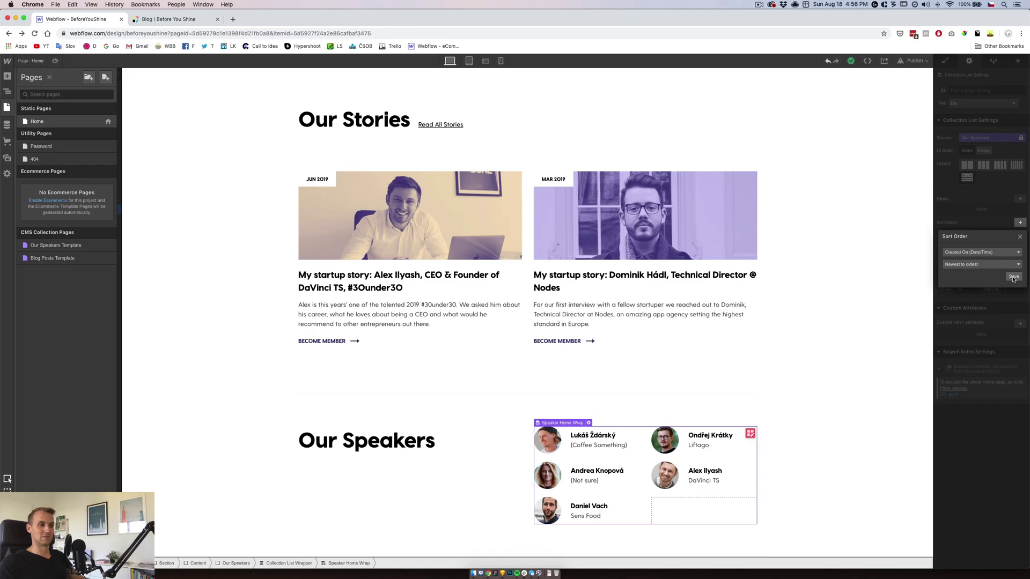